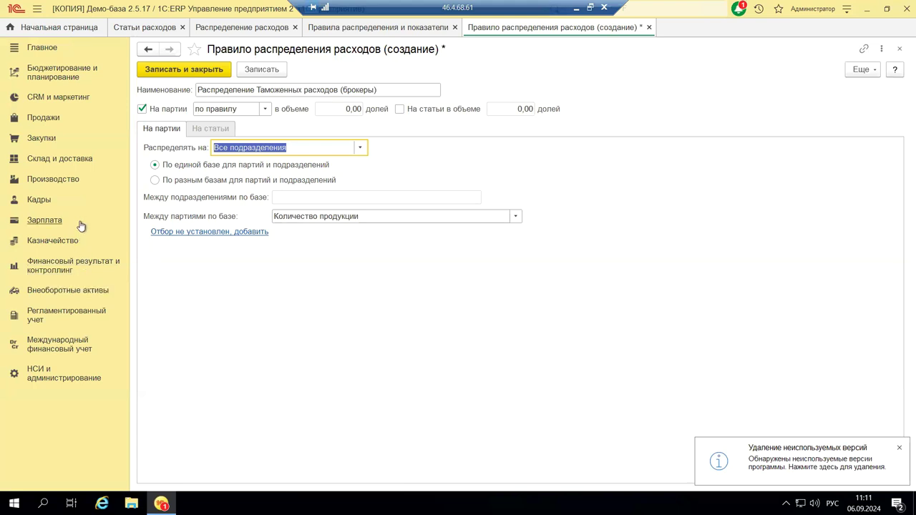
# Step: Look over the production section's commands, then return to the Статьи расходов list
pyautogui.click(70, 182)
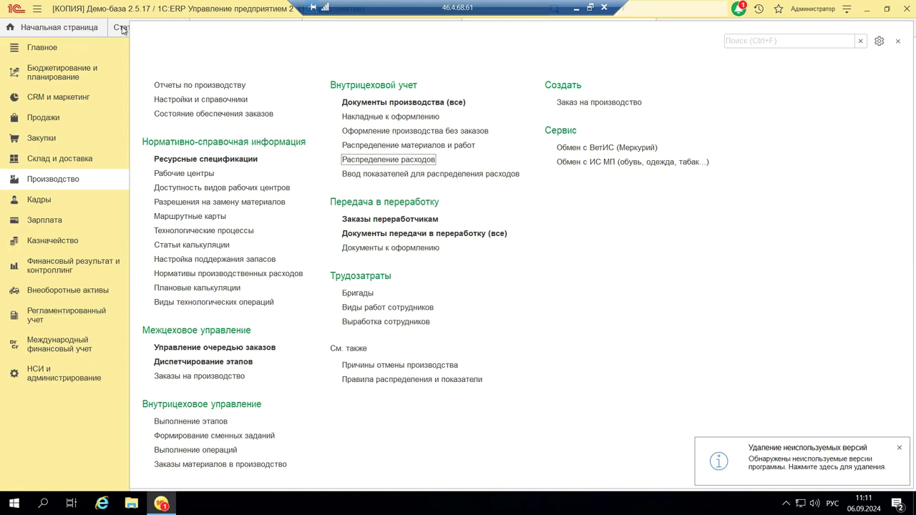
pyautogui.click(898, 44)
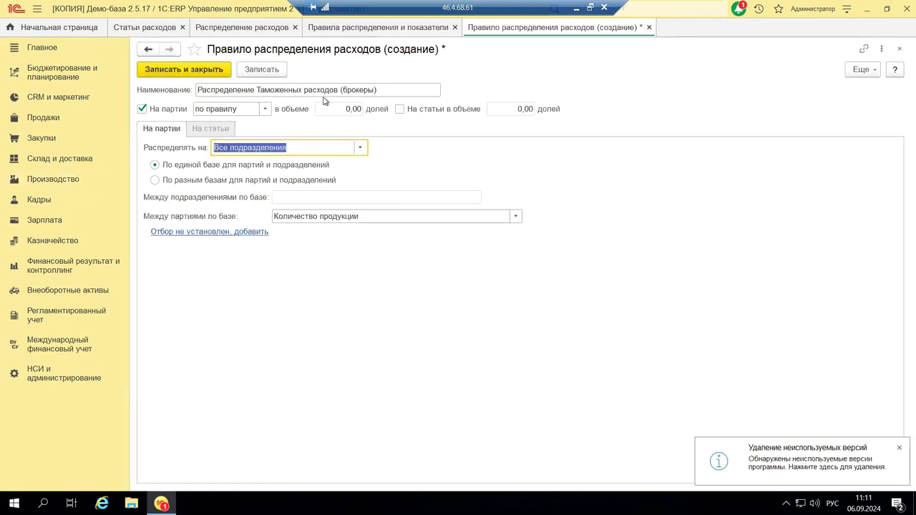
pyautogui.click(140, 29)
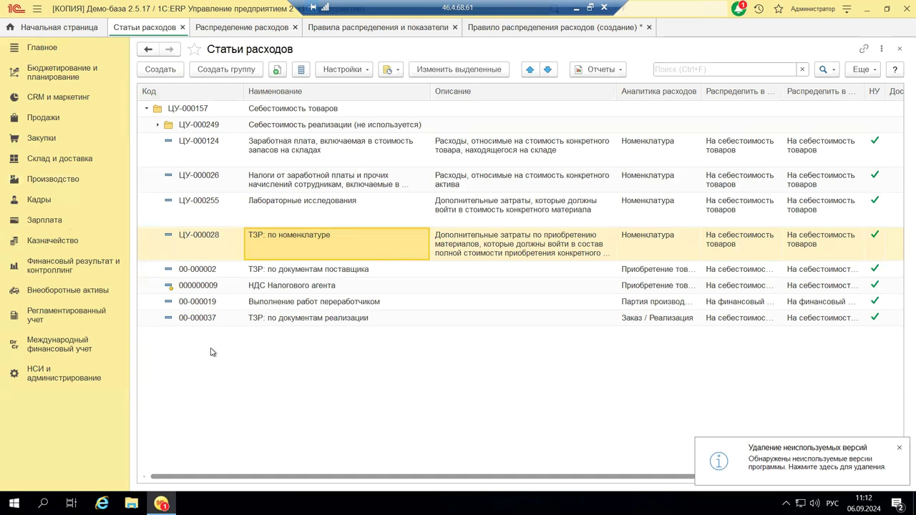
# Step: Review the Производство group of production parameters in the НСИ и администрирование settings, down to Трудозатраты
pyautogui.click(37, 370)
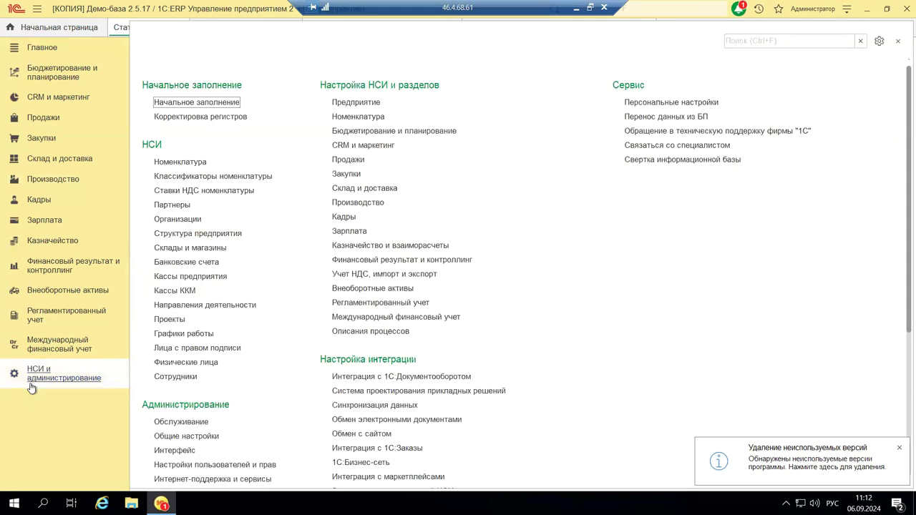
pyautogui.click(338, 204)
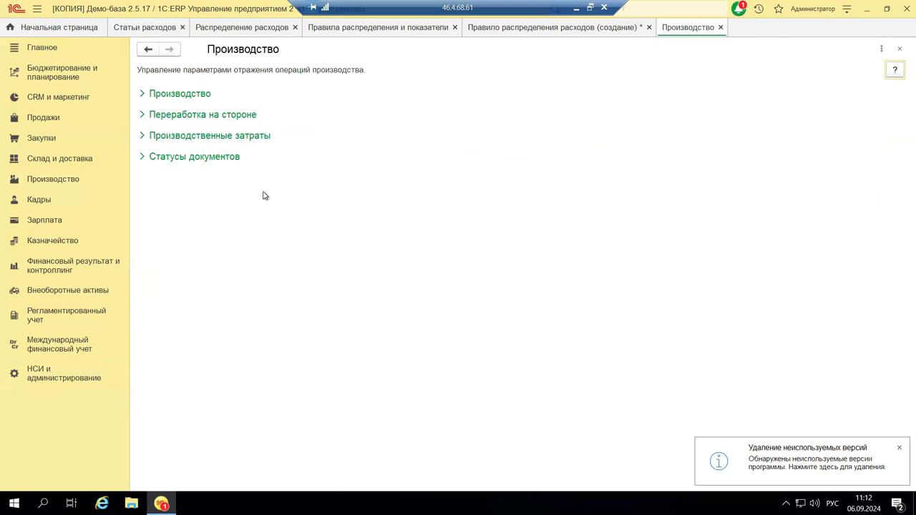
pyautogui.click(143, 96)
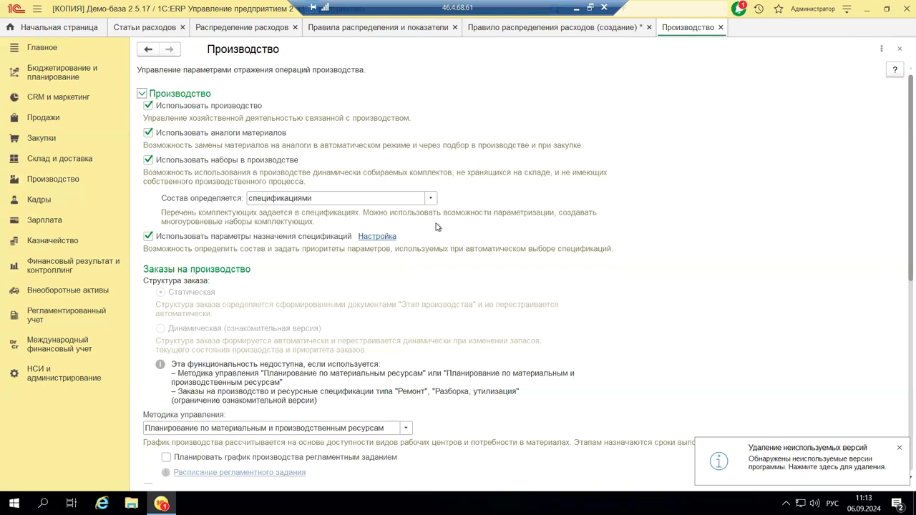
pyautogui.scroll(-5, 438, 229)
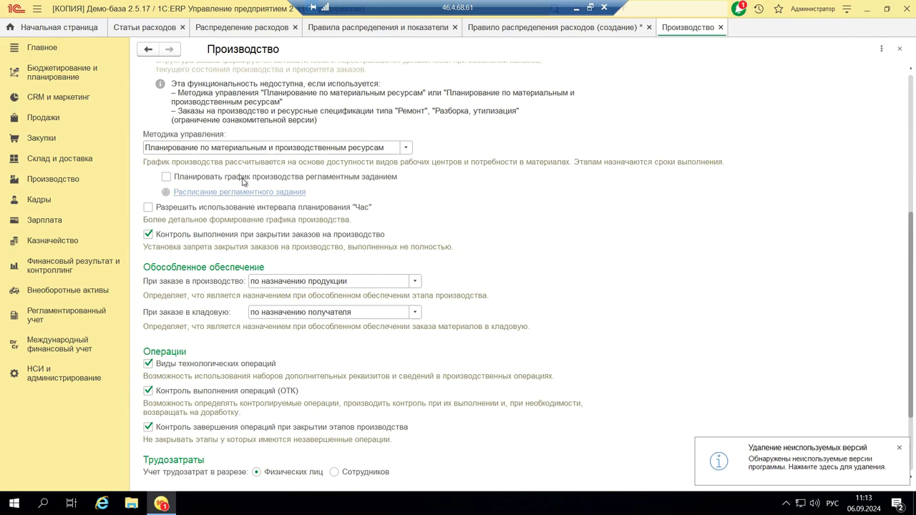
pyautogui.scroll(-2, 237, 238)
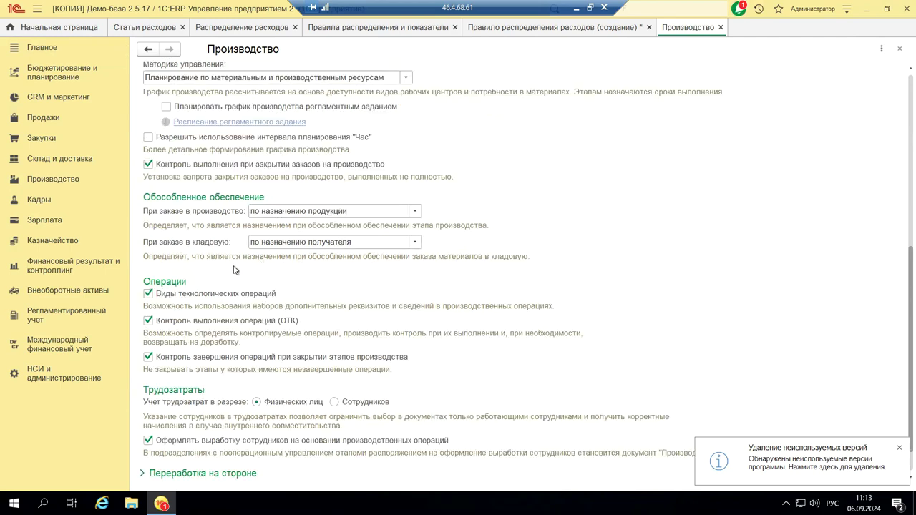
pyautogui.scroll(-1, 236, 270)
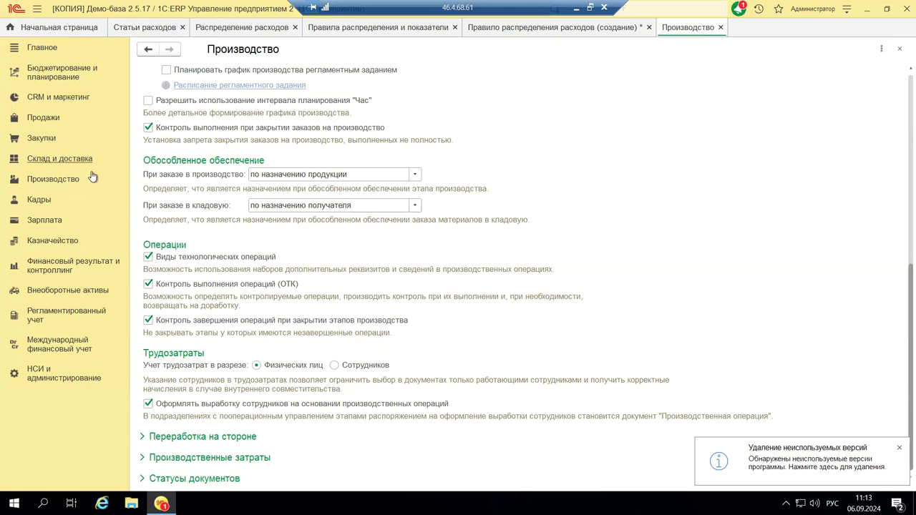
# Step: Check where the distribution rules are found in the production section and open Статьи расходов from Финансовый результат и контроллинг
pyautogui.click(56, 185)
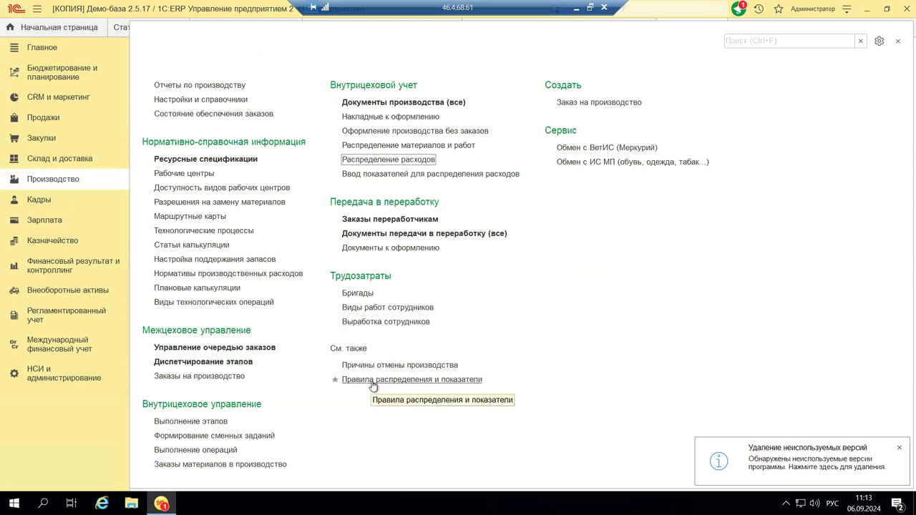
pyautogui.click(60, 268)
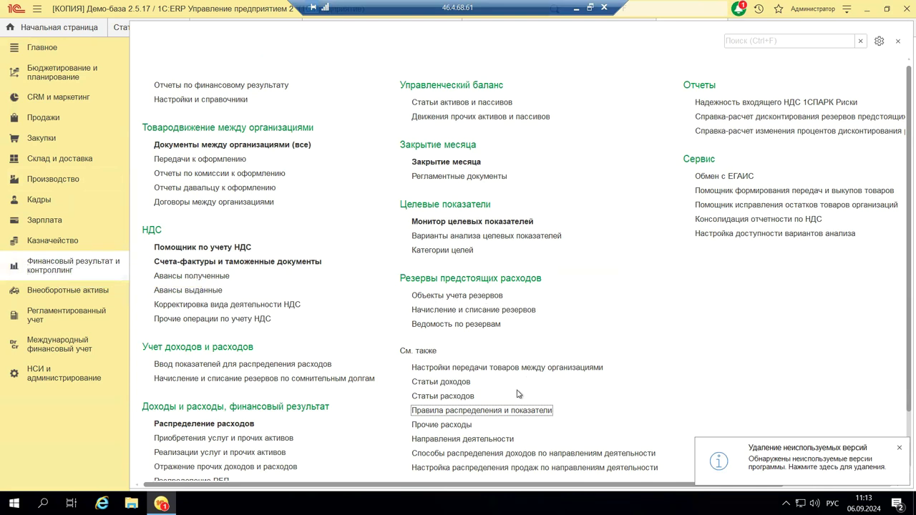
pyautogui.click(437, 397)
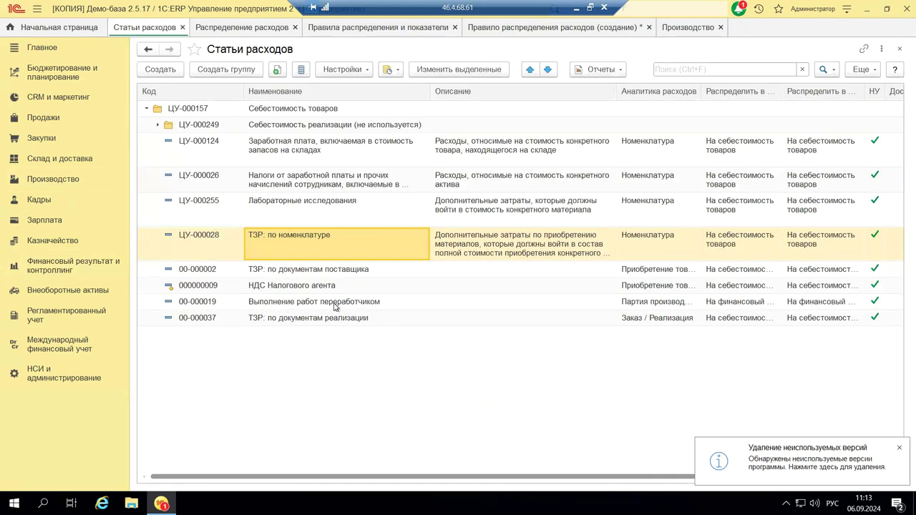
# Step: Open the Распределение расходов workplace from the Финансовый результат и контроллинг section
pyautogui.click(71, 269)
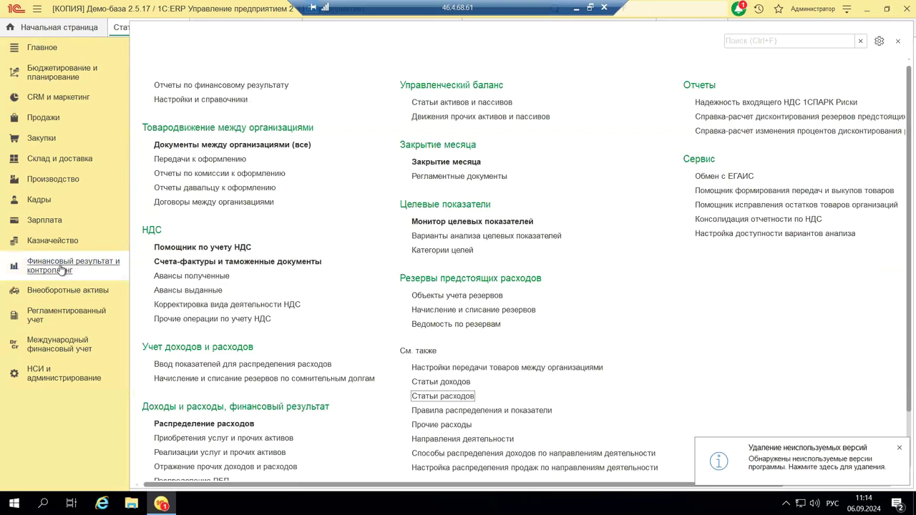
pyautogui.scroll(-1, 601, 343)
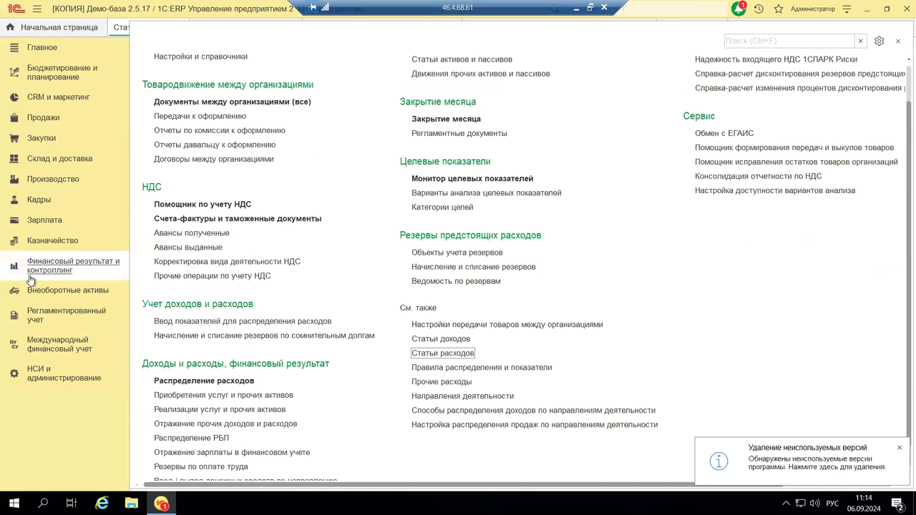
pyautogui.click(214, 380)
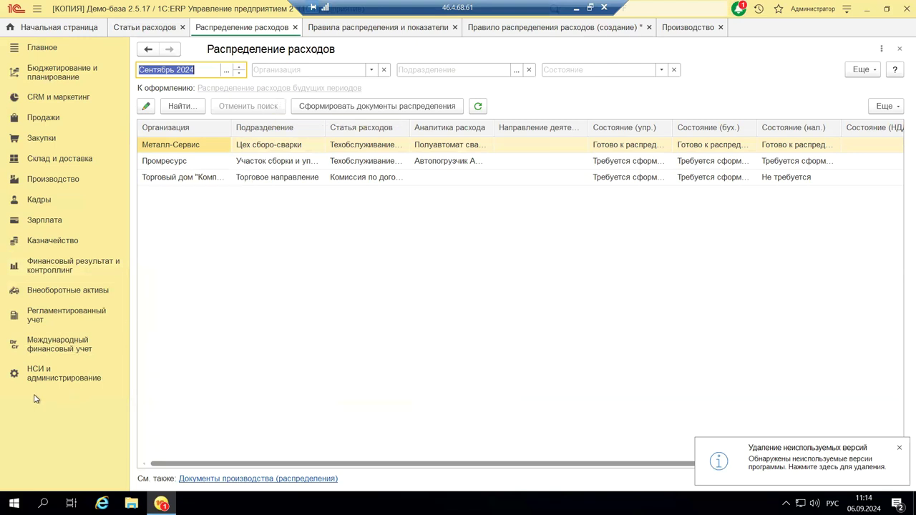
# Step: Reopen the Статьи расходов list and collapse the Себестоимость товаров group to show the top-level expense items
pyautogui.click(63, 312)
pyautogui.click(72, 266)
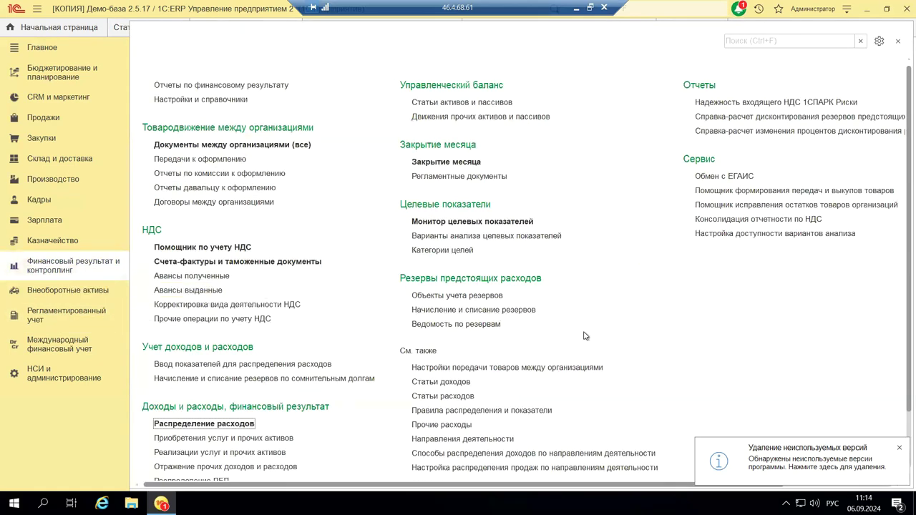
pyautogui.scroll(-1, 584, 336)
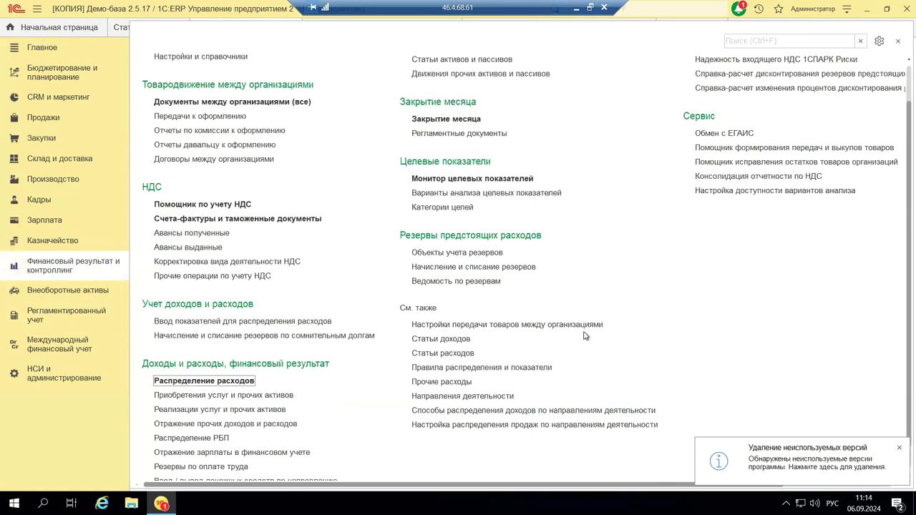
pyautogui.click(443, 354)
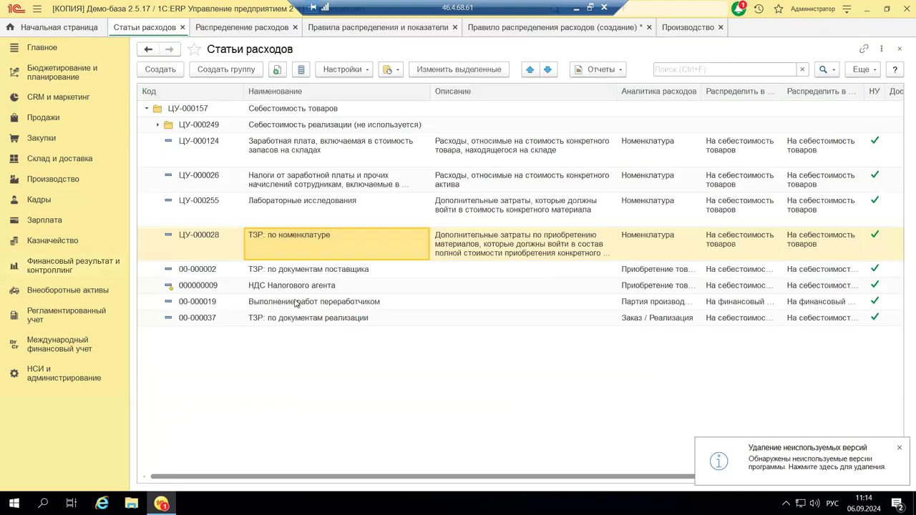
pyautogui.click(159, 124)
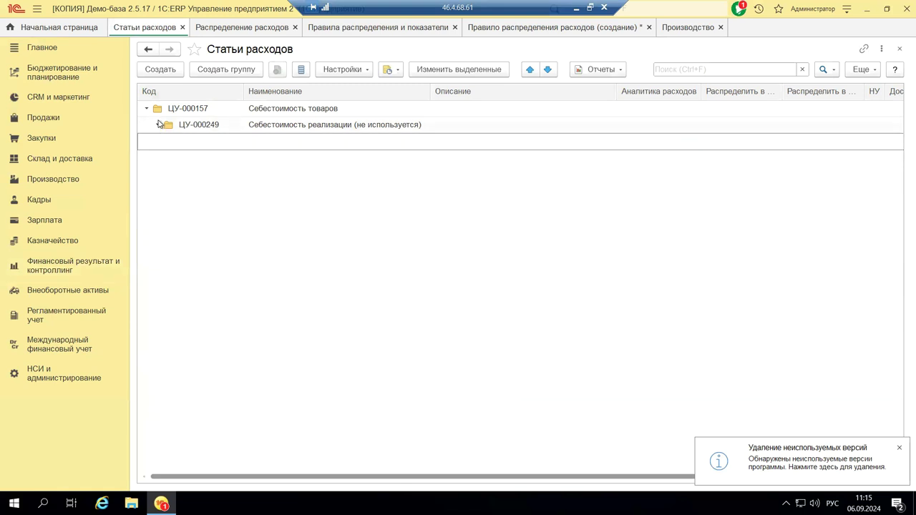
pyautogui.click(148, 110)
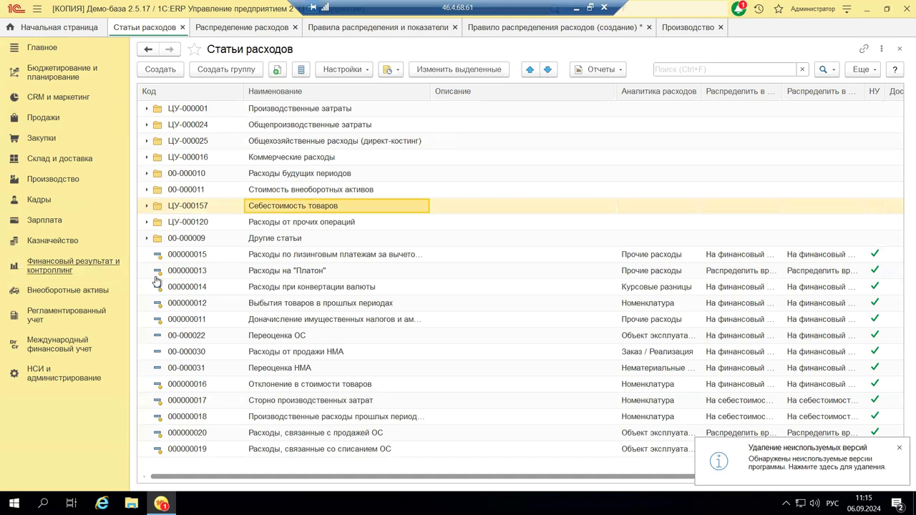
# Step: Examine the cards of the expense items Расходы на "Платон" and Переоценка ОС, returning to the item list
pyautogui.doubleClick(281, 272)
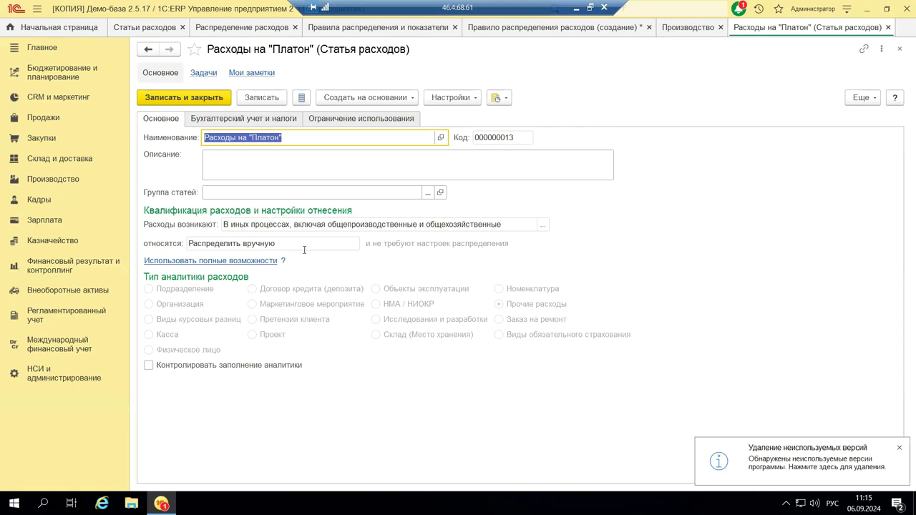
pyautogui.click(900, 49)
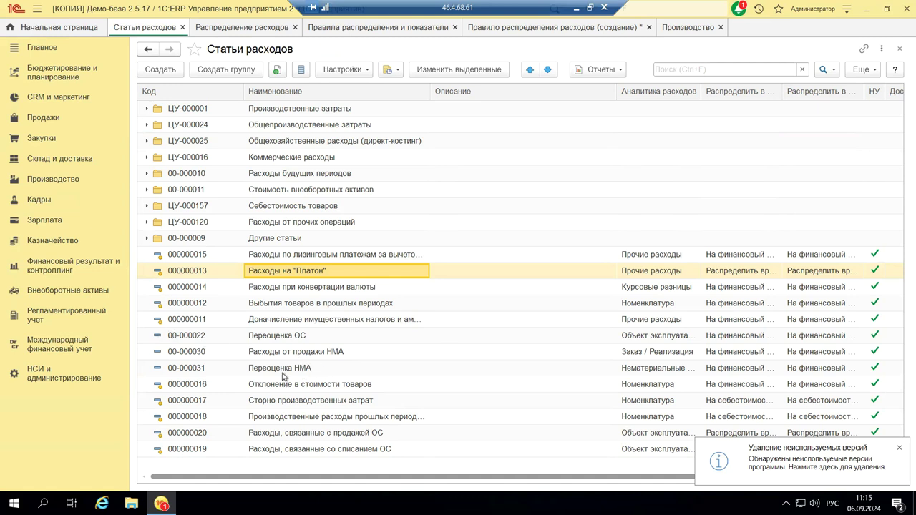
pyautogui.click(265, 338)
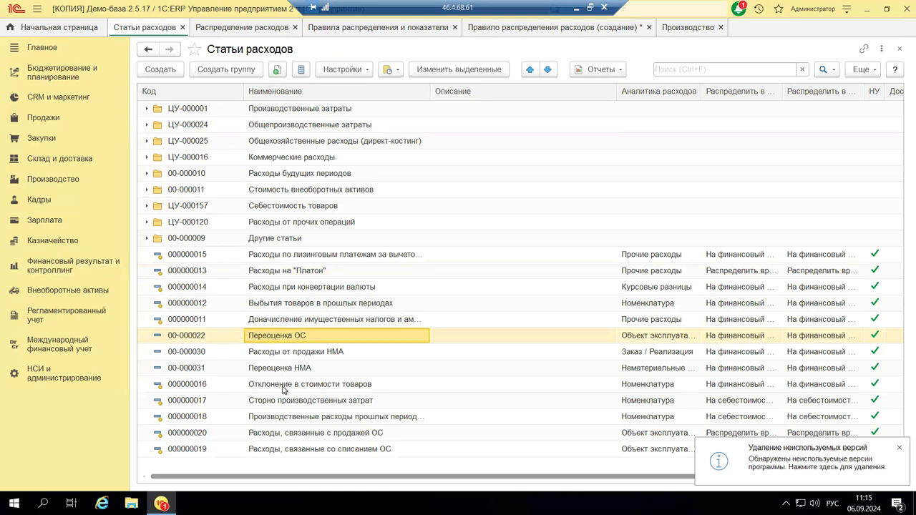
pyautogui.doubleClick(286, 337)
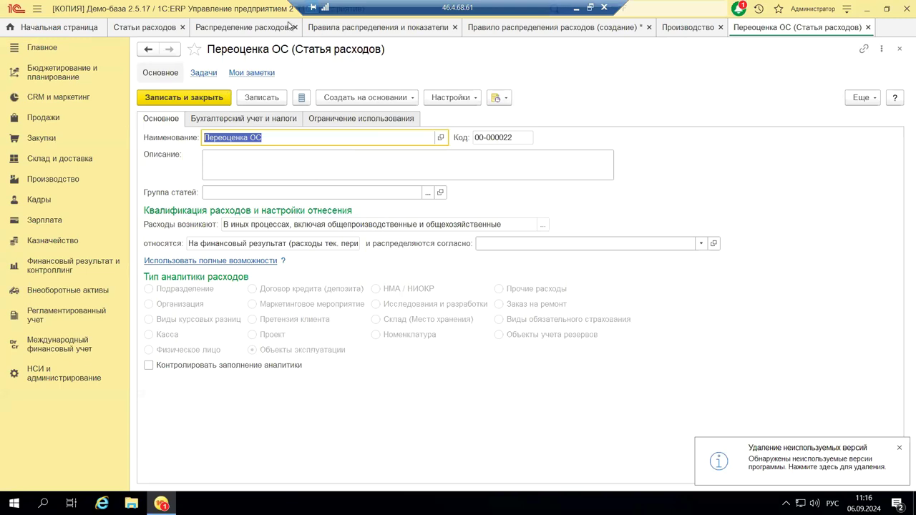
pyautogui.click(166, 28)
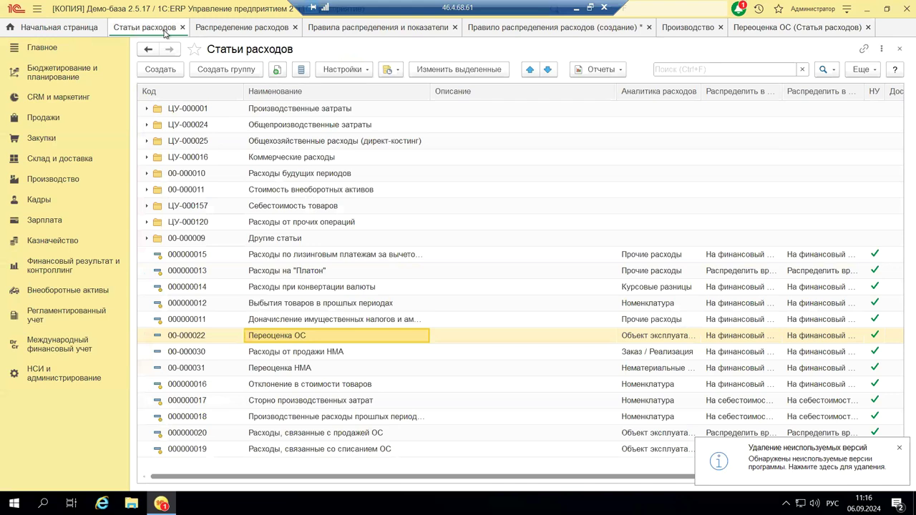
# Step: Start a new expense item and close the customs expenses distribution rule without saving it
pyautogui.click(160, 70)
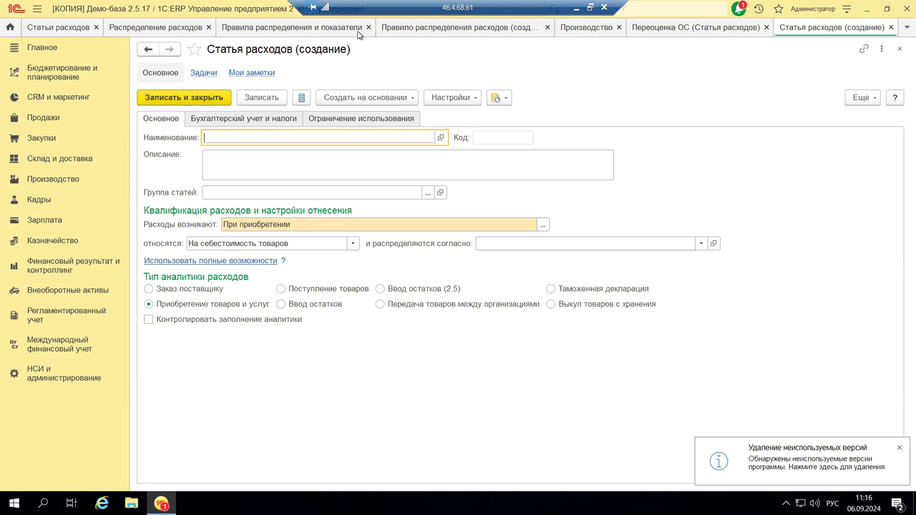
pyautogui.hotkey('ctrl', 'Tab')
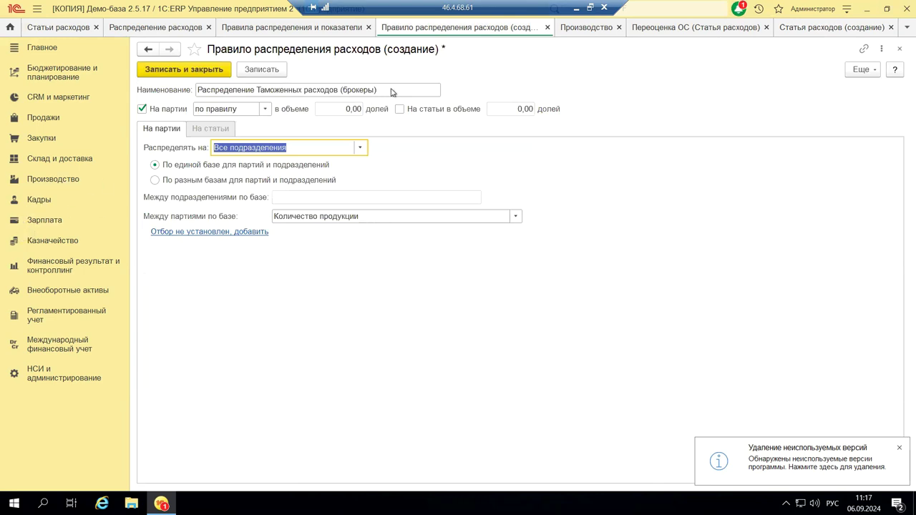
pyautogui.click(547, 27)
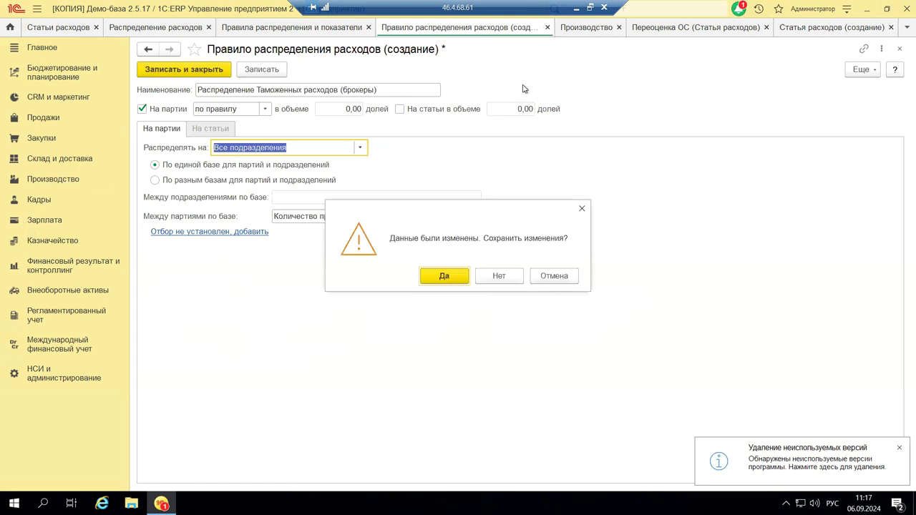
pyautogui.click(501, 278)
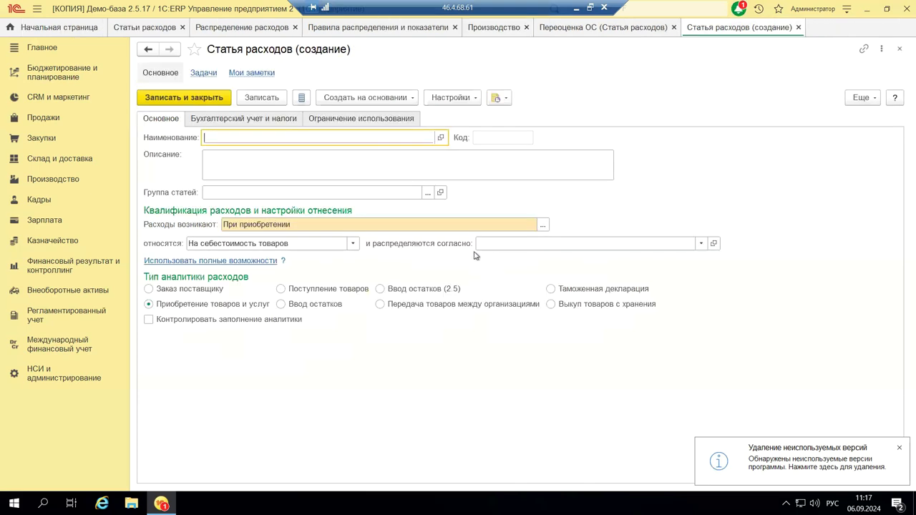
# Step: Unlock the expense item Переоценка ОС for editing, allowing changes to its expense category, analytics and regulated accounting settings
pyautogui.click(611, 31)
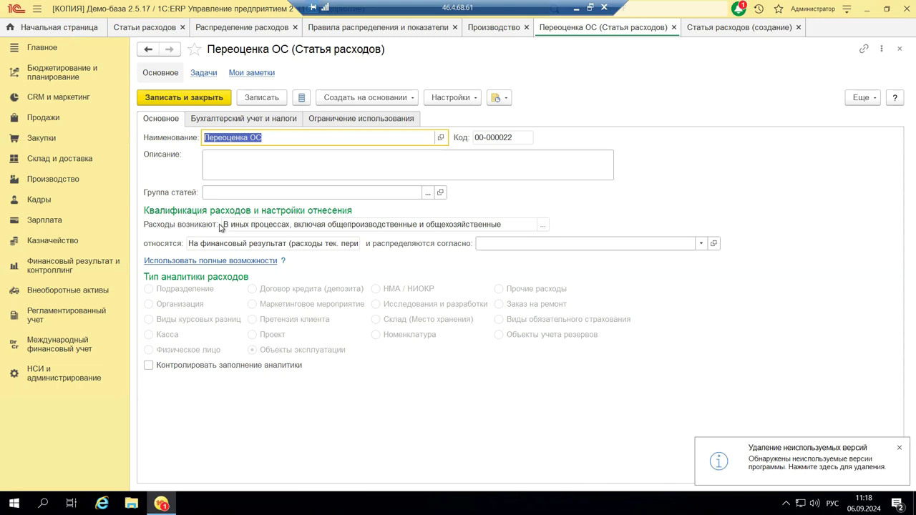
pyautogui.click(543, 229)
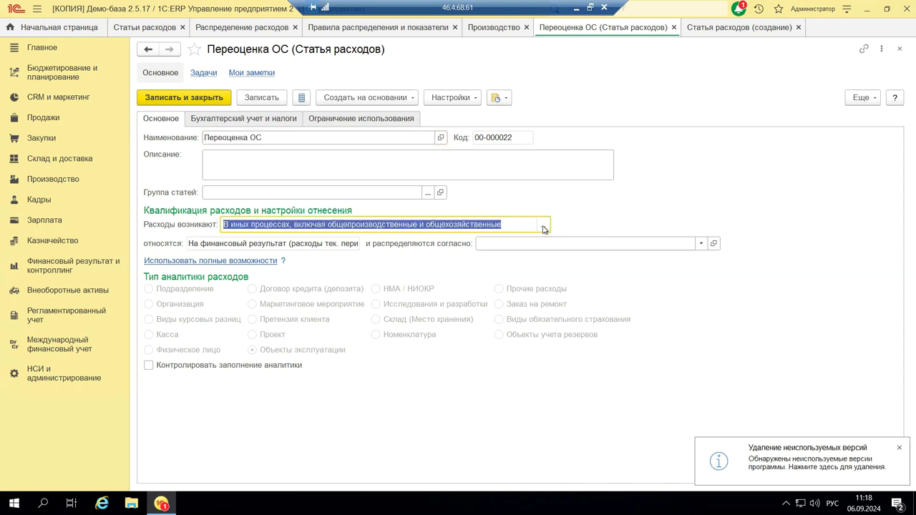
pyautogui.click(862, 99)
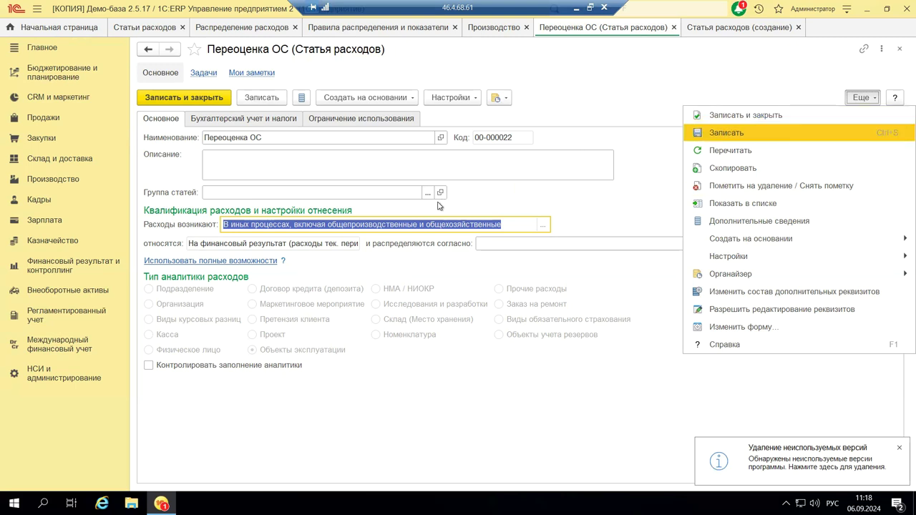
pyautogui.click(541, 230)
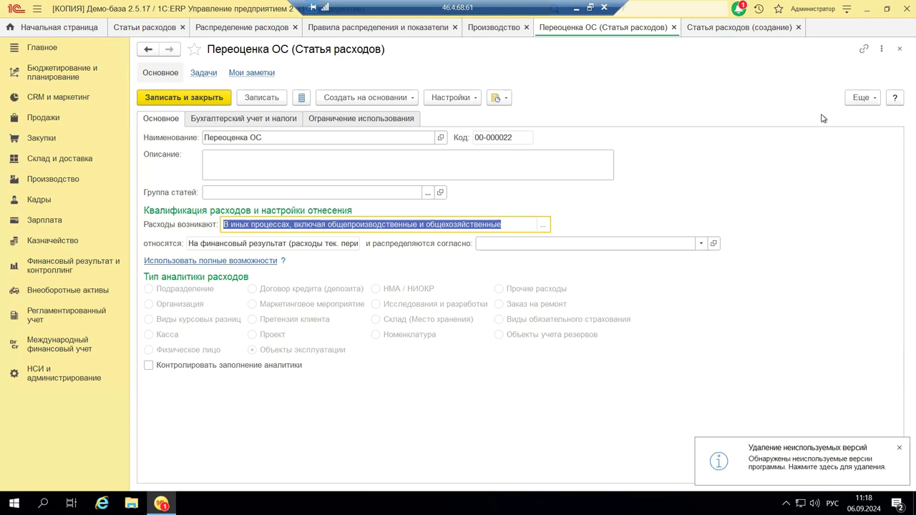
pyautogui.click(862, 98)
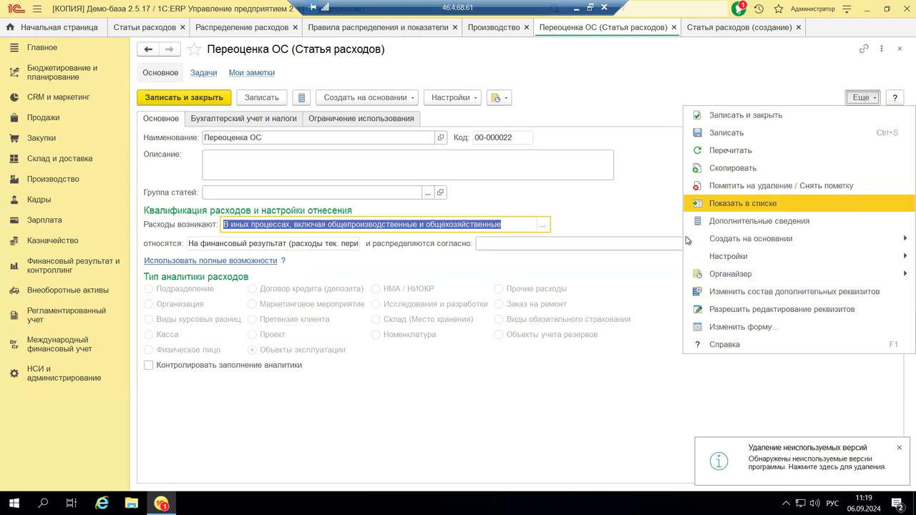
pyautogui.click(715, 310)
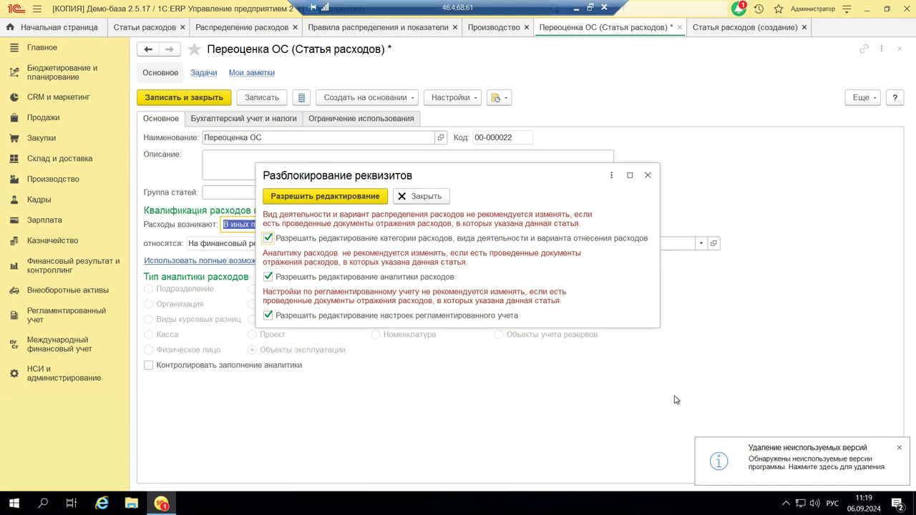
pyautogui.click(335, 197)
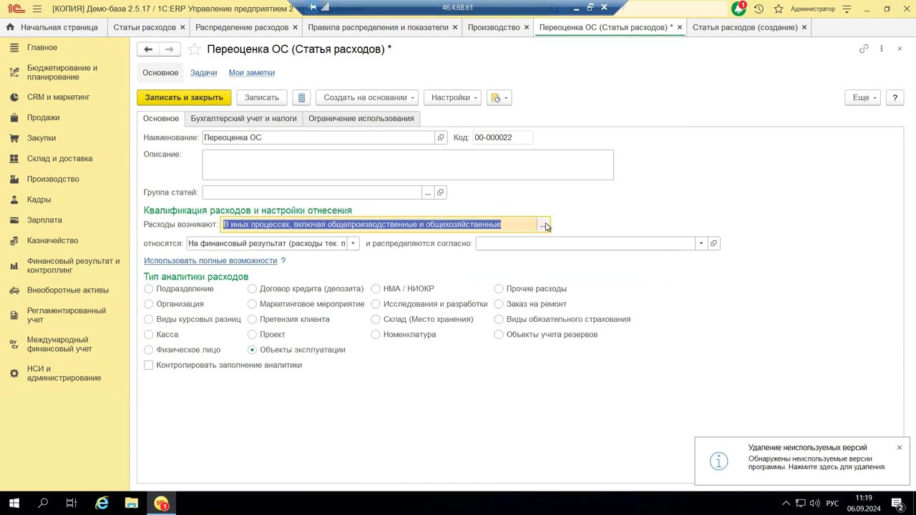
# Step: Examine the available options for where the expenses arise and what they are attributed to, without changing either setting
pyautogui.click(543, 226)
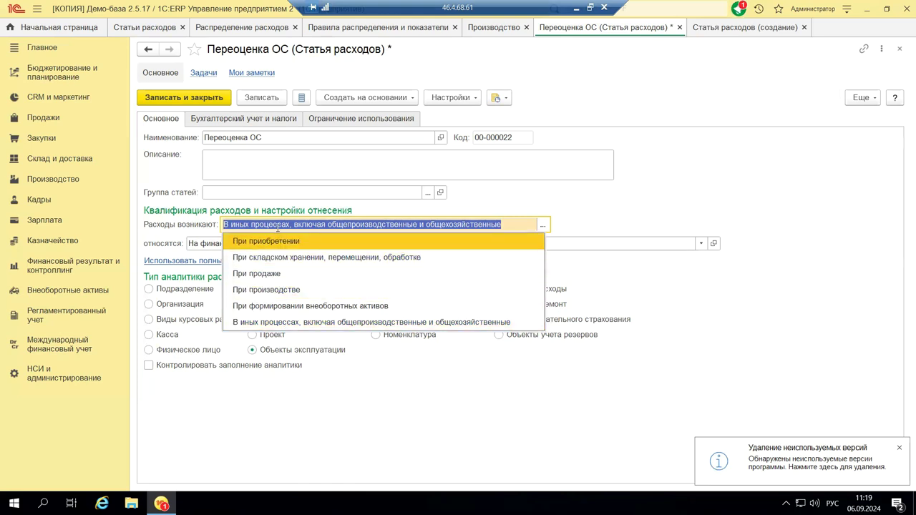
pyautogui.click(676, 224)
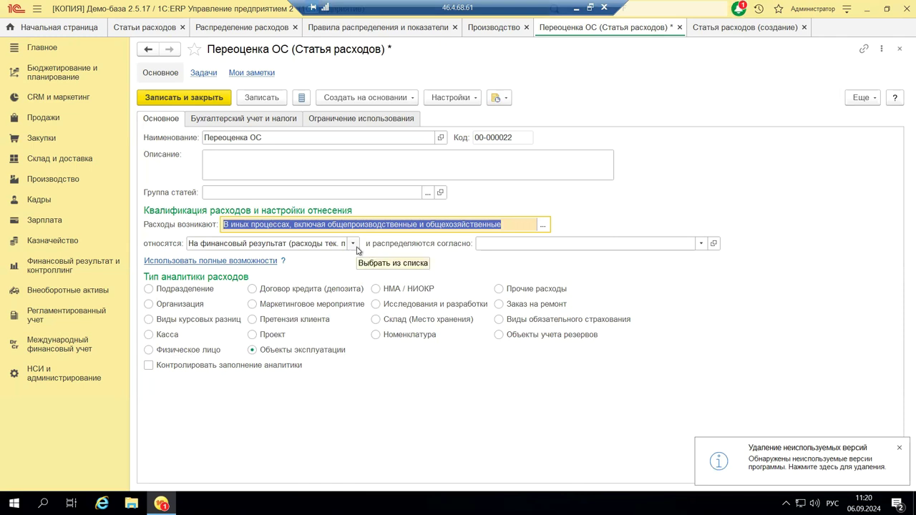
pyautogui.moveTo(145, 245)
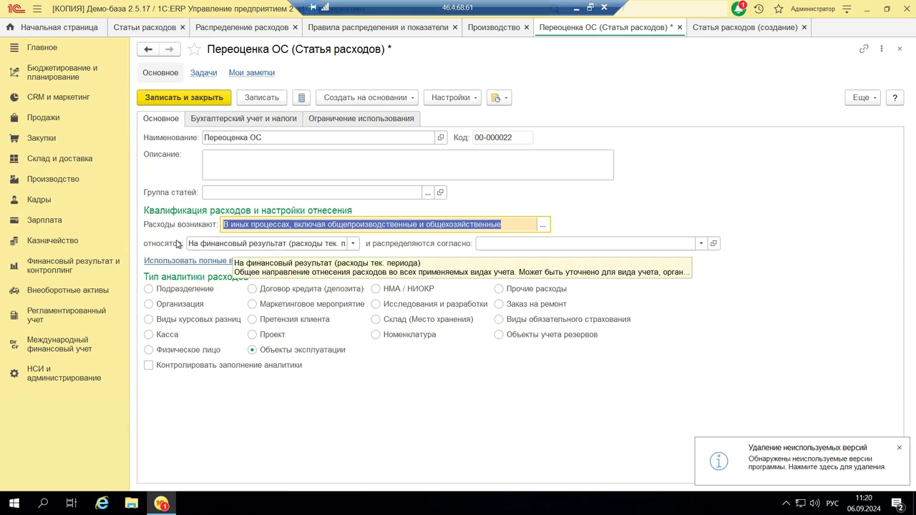
pyautogui.click(354, 244)
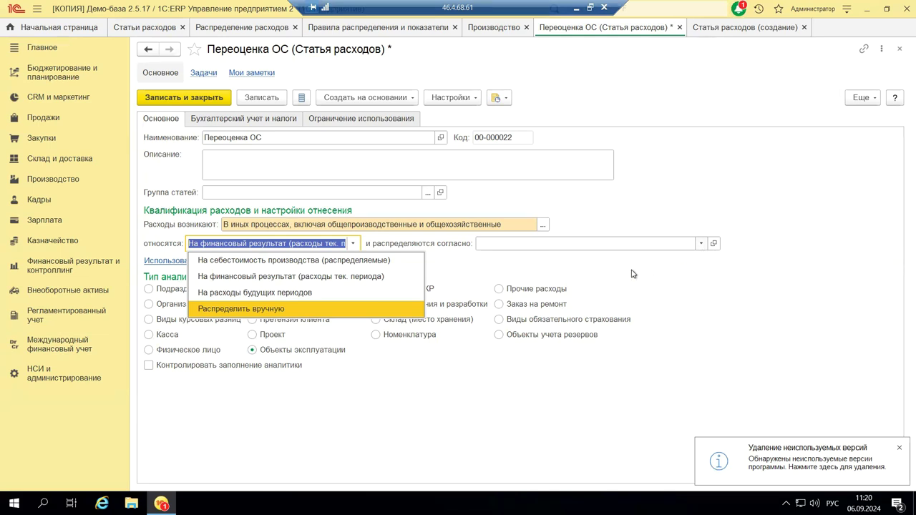
pyautogui.press('Escape')
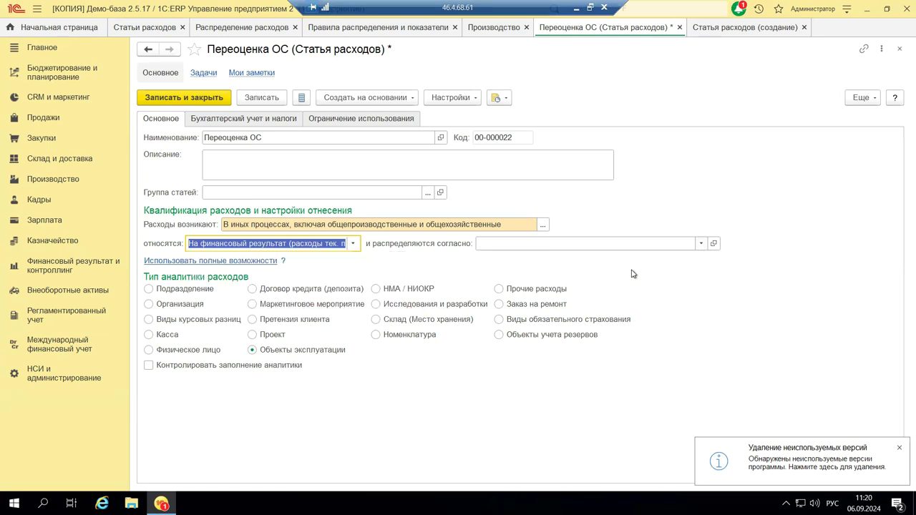
# Step: Set the expense item's distribution rule to По коэффициентам, chosen from the full list of rules
pyautogui.click(702, 244)
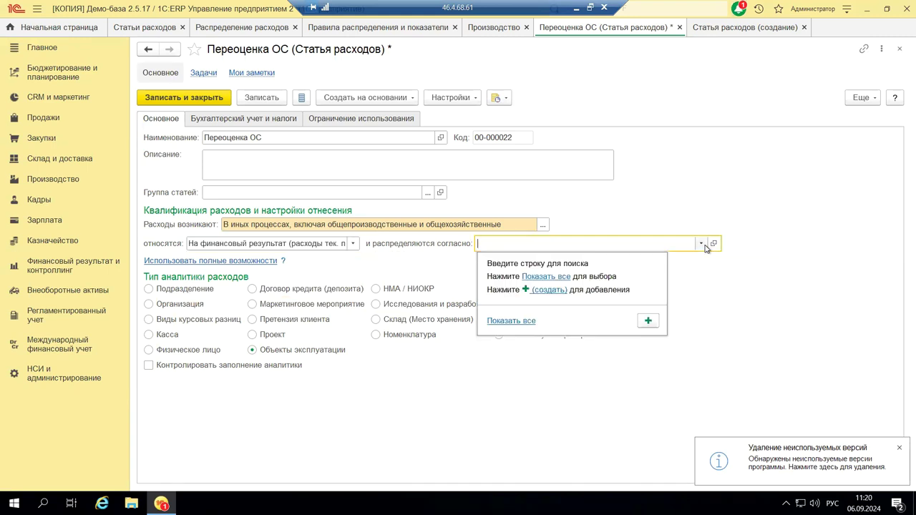
pyautogui.click(540, 276)
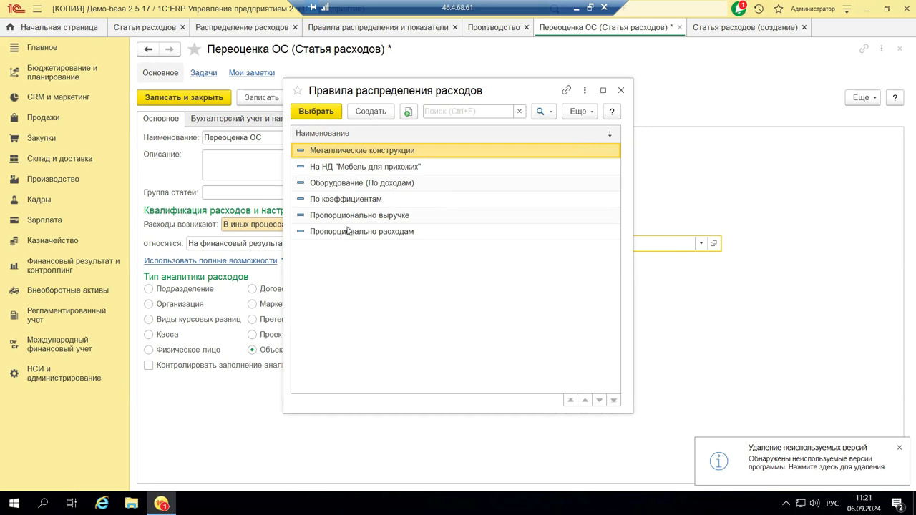
pyautogui.click(372, 201)
pyautogui.click(339, 113)
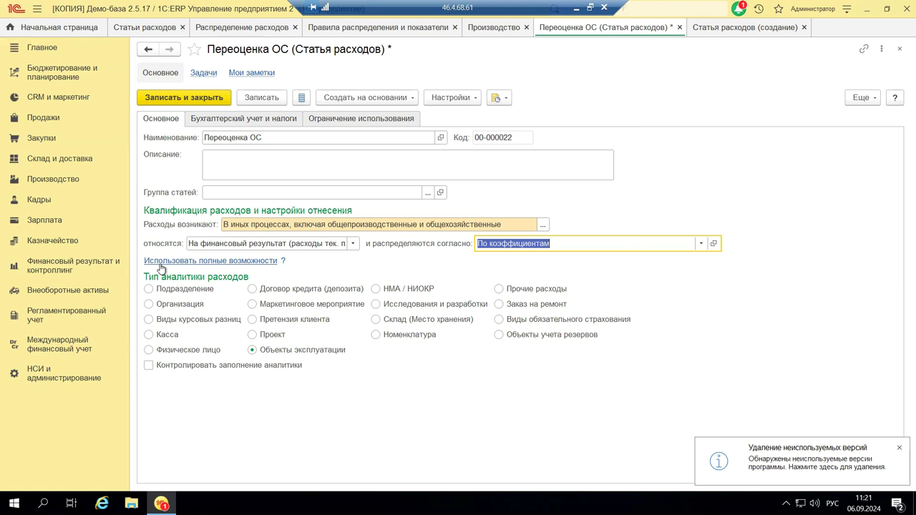
# Step: Read the hint on the full capabilities mode and enable that mode for the expense item
pyautogui.click(285, 262)
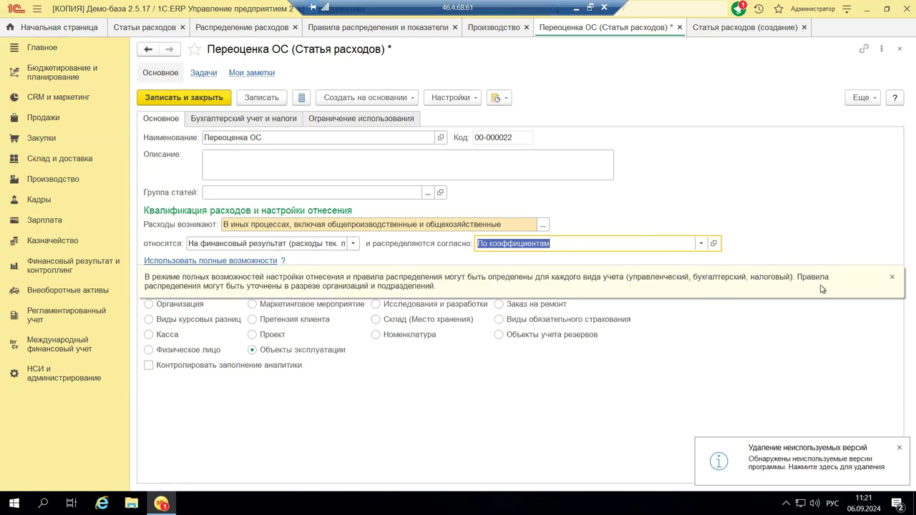
pyautogui.click(892, 278)
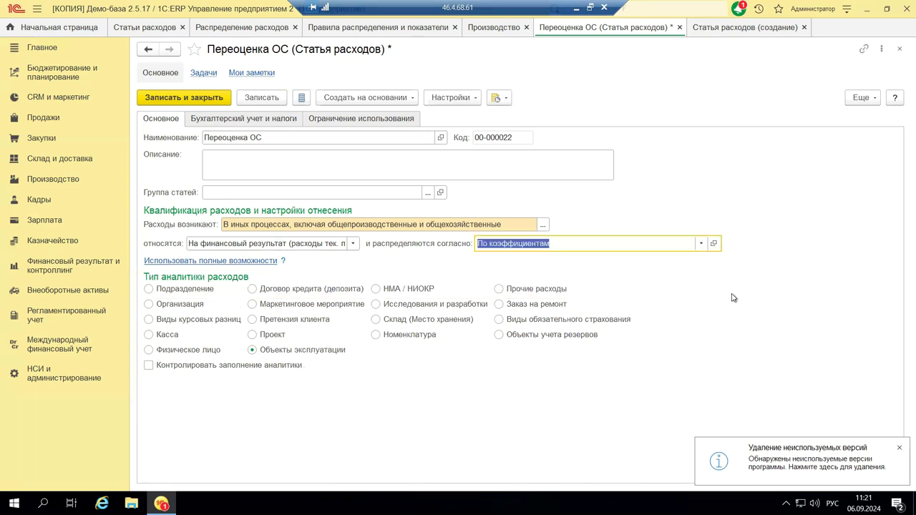
pyautogui.click(250, 262)
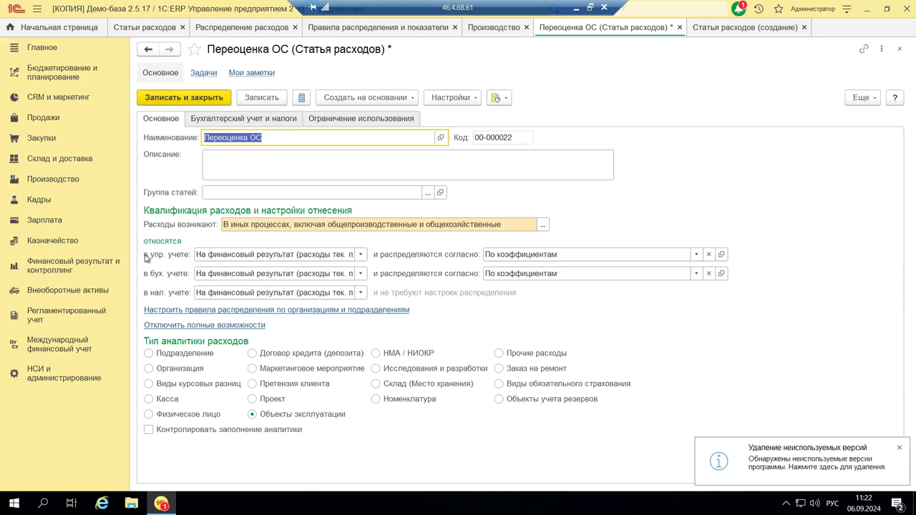
# Step: Look over the commands of the Производство section and return to the Переоценка ОС card
pyautogui.moveTo(146, 258)
pyautogui.click(54, 180)
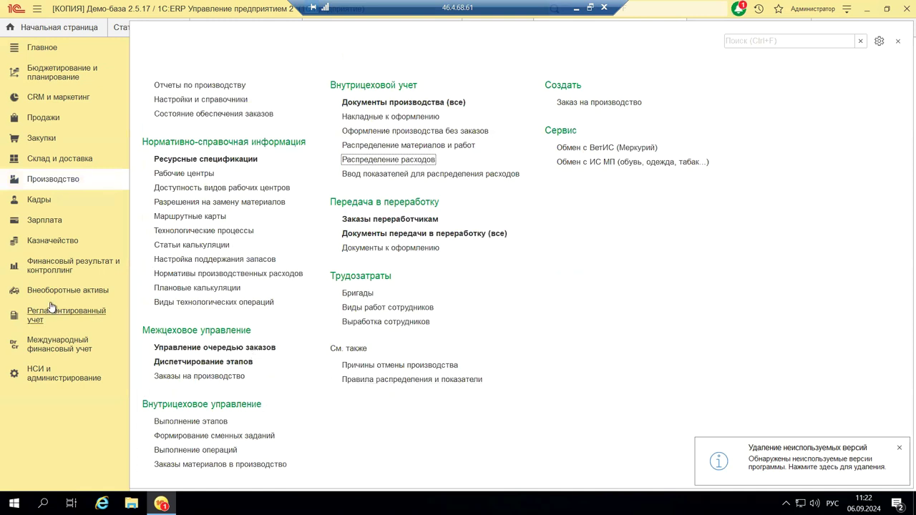
pyautogui.click(898, 43)
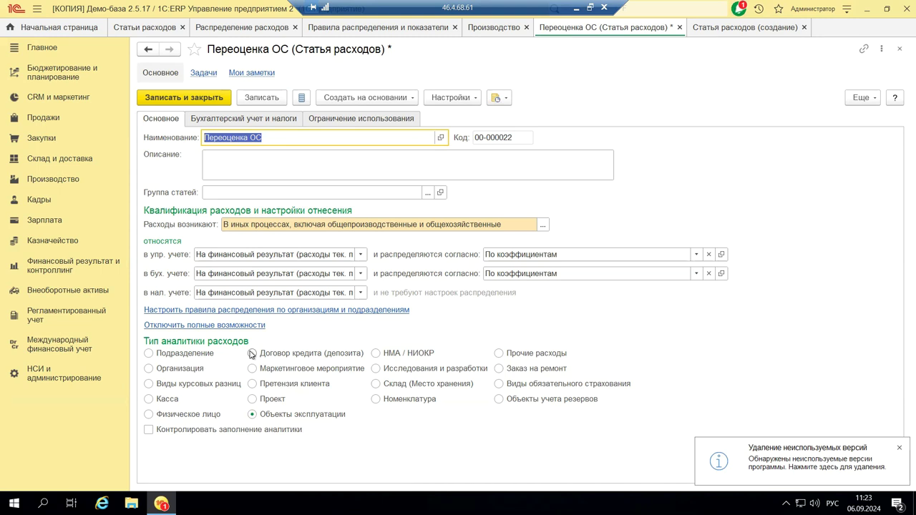
# Step: Set the expense analytics type to Организация, and switch the Контролировать заполнение аналитики option on and back off
pyautogui.click(149, 369)
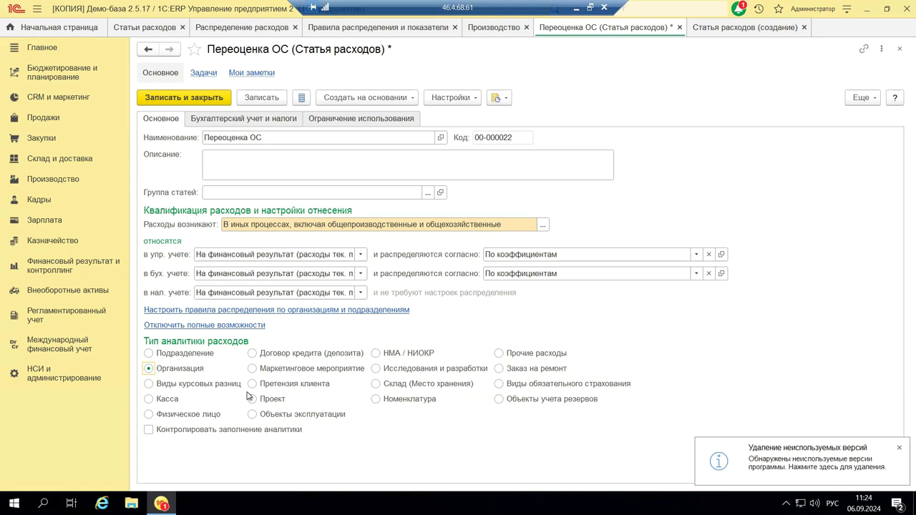
pyautogui.moveTo(147, 432)
pyautogui.click(150, 432)
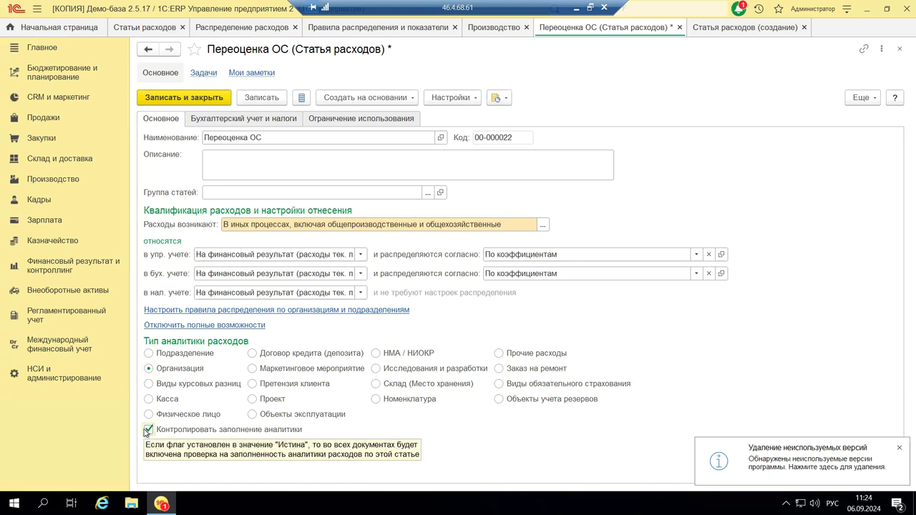
pyautogui.click(147, 430)
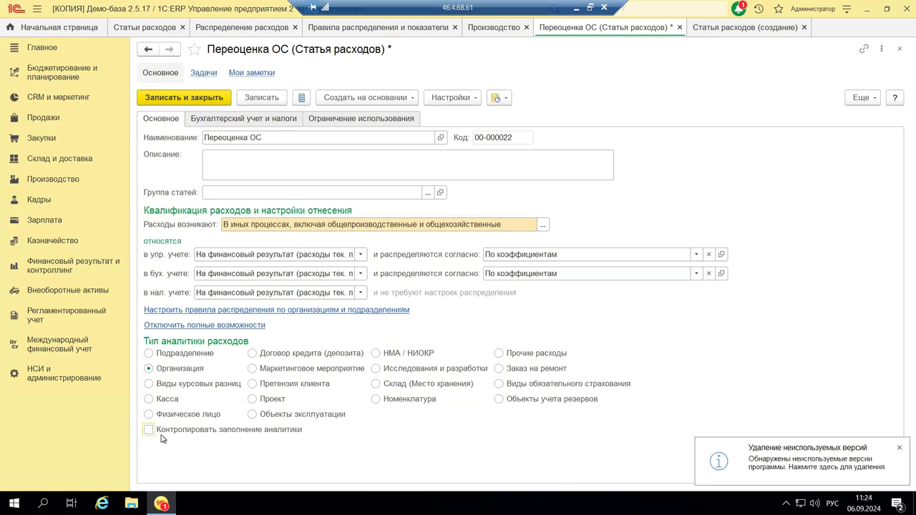
# Step: Switch to the PowerPoint presentation and review slides 8 to 10 on expense item settings and analytics types
pyautogui.click(576, 8)
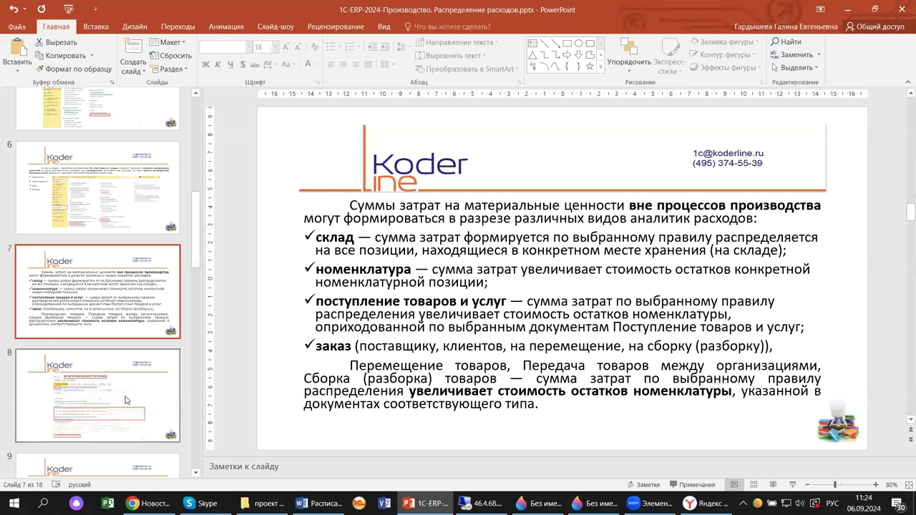
pyautogui.click(71, 412)
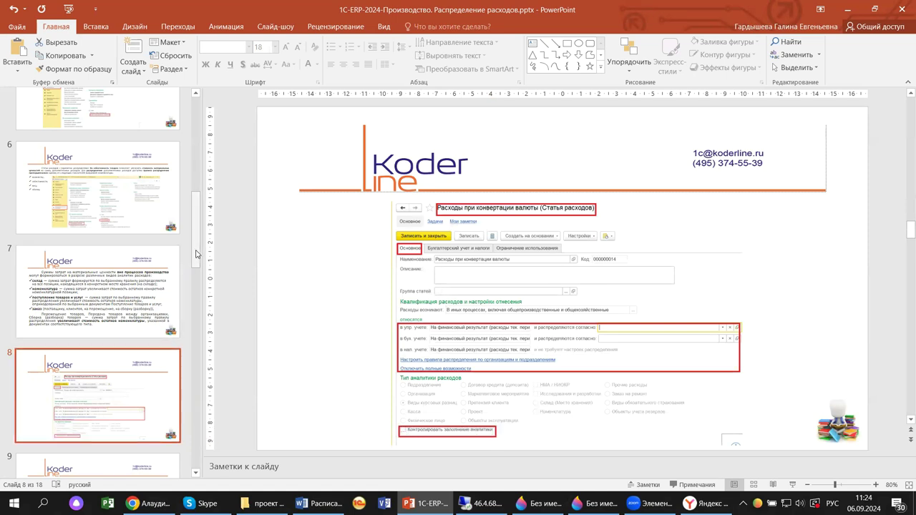
pyautogui.moveTo(198, 256); pyautogui.dragTo(196, 299)
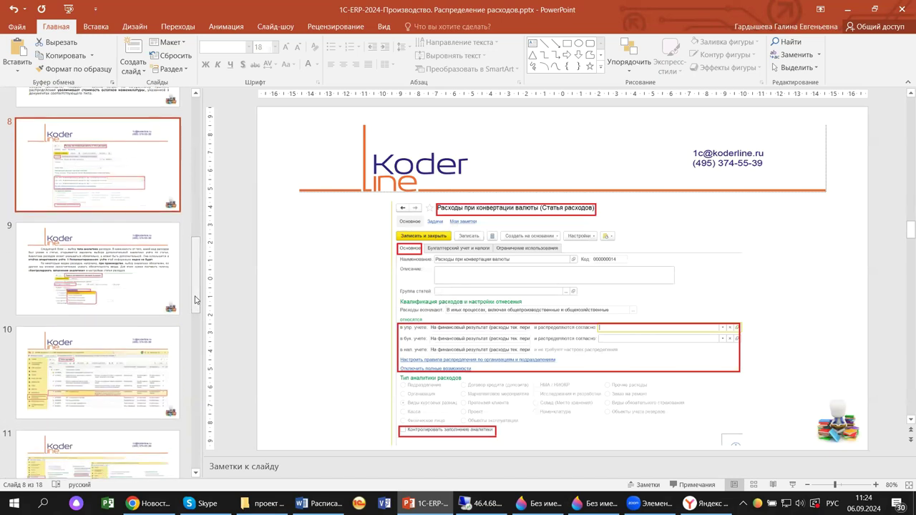
pyautogui.click(49, 257)
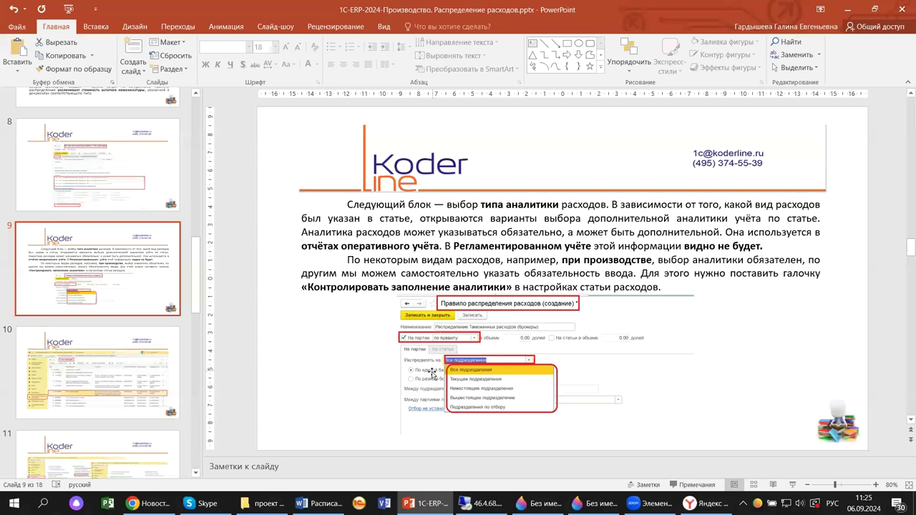
pyautogui.click(119, 389)
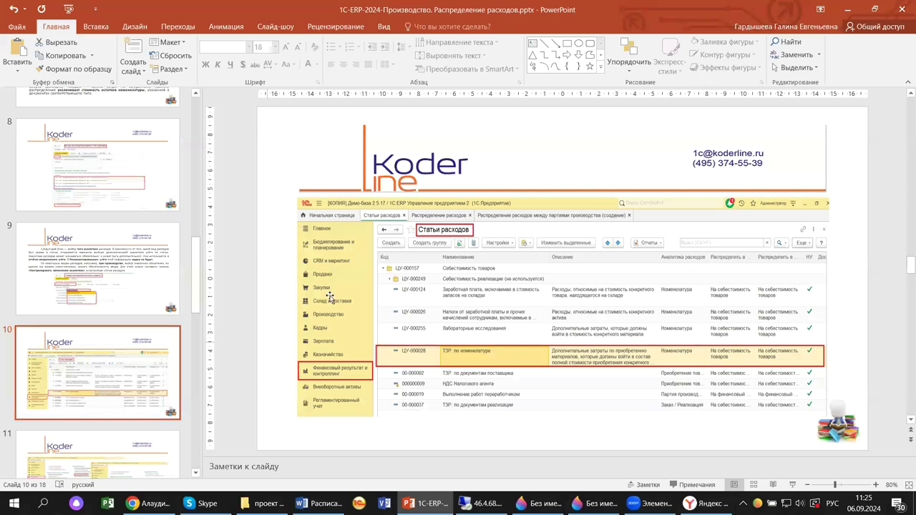
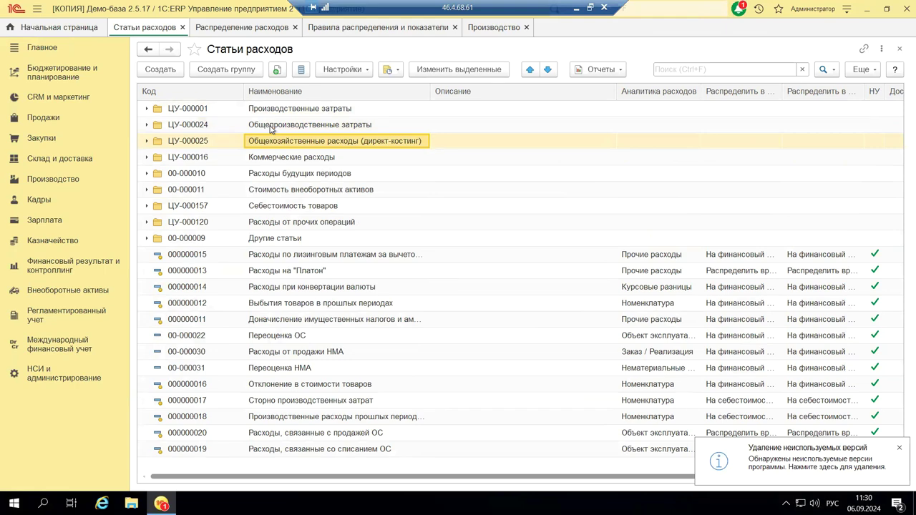
# Step: Look through the item group Общехозяйственные расходы (директ-костинг), collapse it, and expand the Коммерческие расходы group
pyautogui.doubleClick(266, 142)
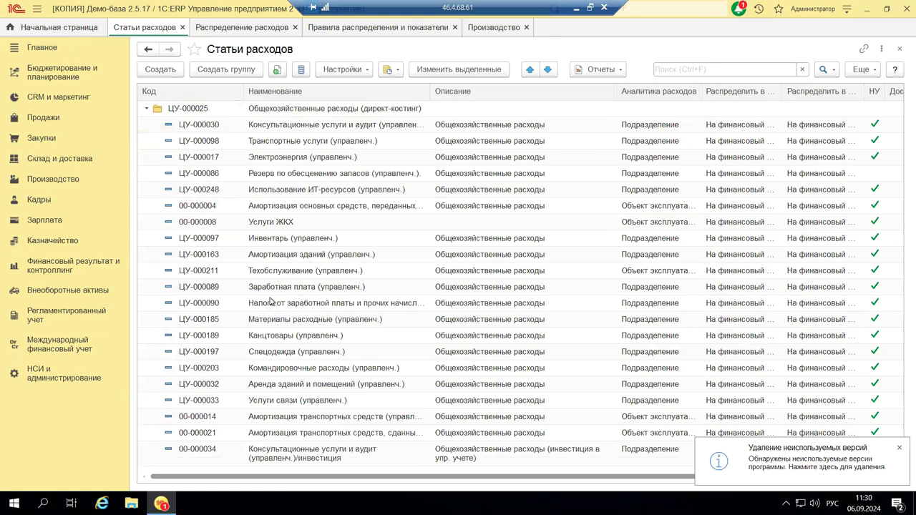
pyautogui.click(147, 110)
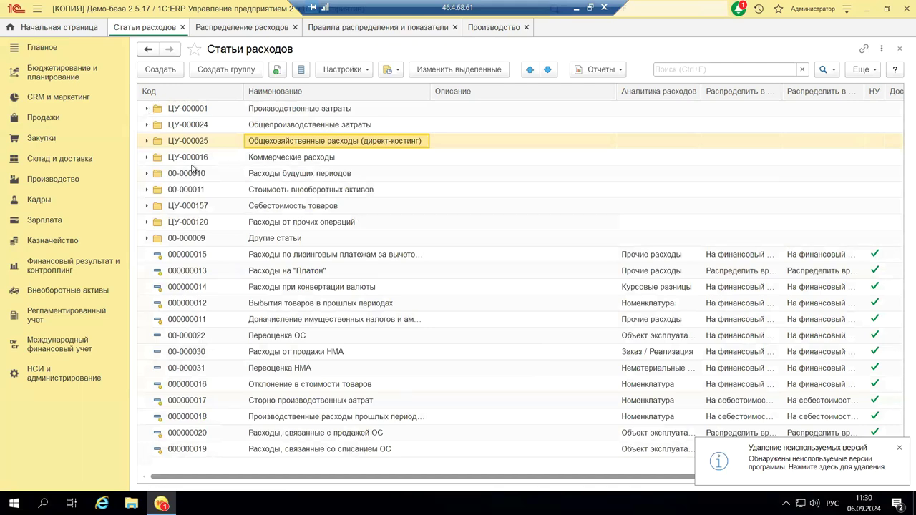
pyautogui.click(284, 159)
pyautogui.doubleClick(284, 159)
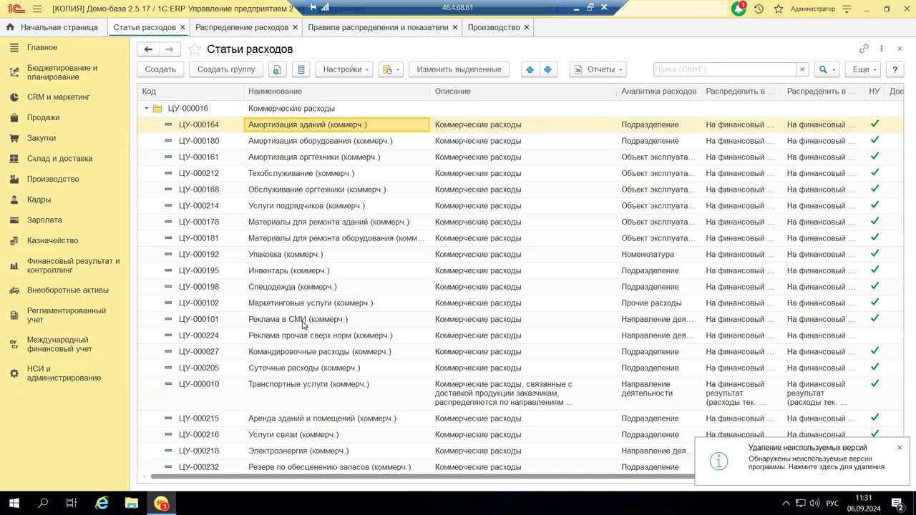
# Step: Open the card of the expense item Транспортные услуги (коммерч.) and view its accounting and tax settings
pyautogui.scroll(-4, 306, 387)
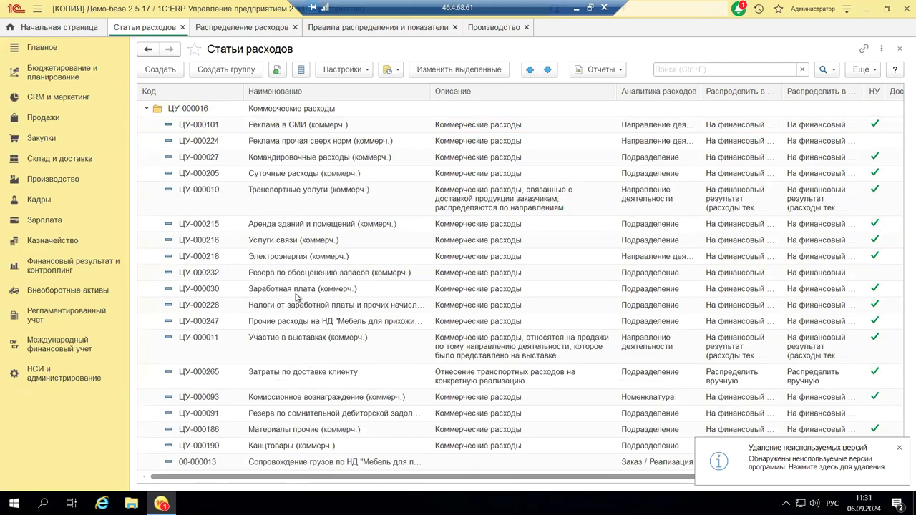
pyautogui.doubleClick(285, 207)
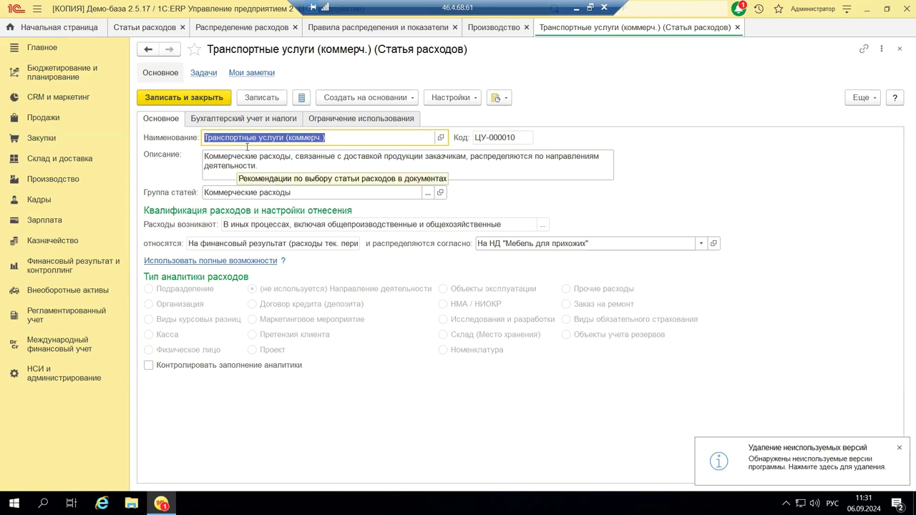
pyautogui.click(245, 119)
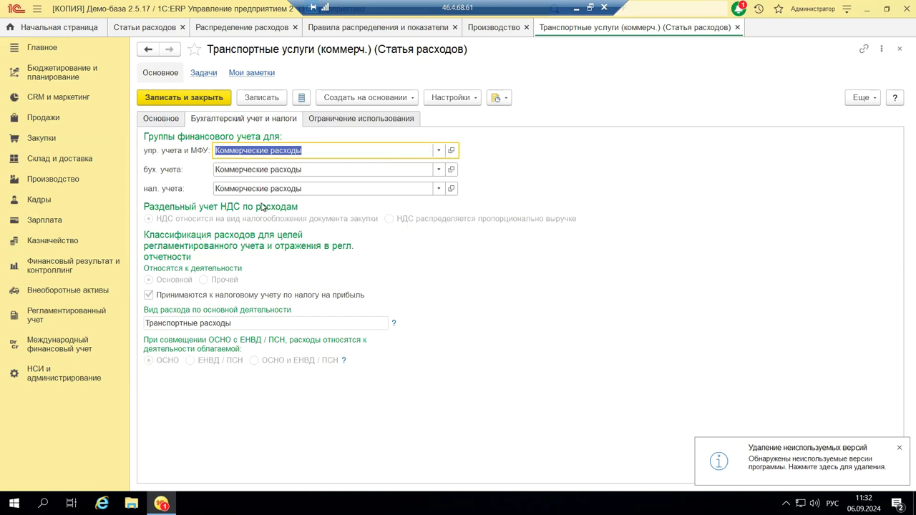
# Step: Open the Коммерческие расходы financial accounting group assigned for бух. учета, review its accounts and usage setting, and close it
pyautogui.click(451, 172)
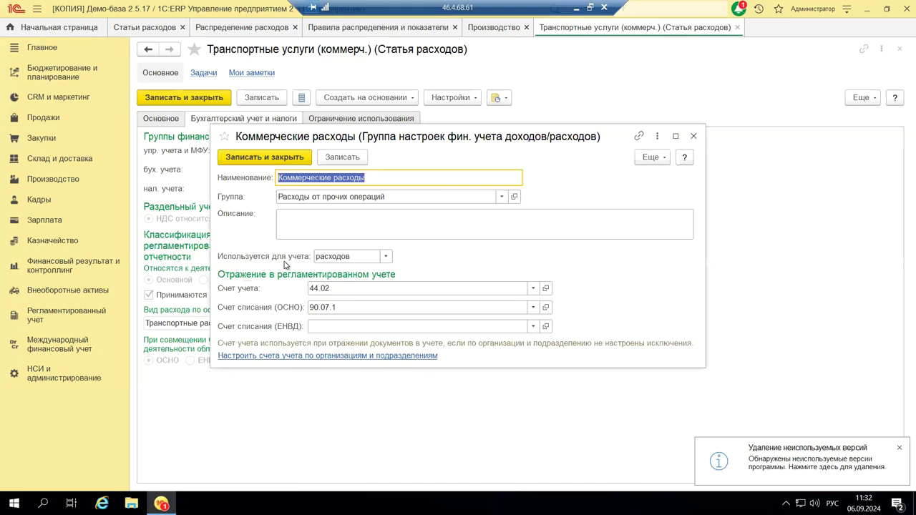
pyautogui.click(385, 259)
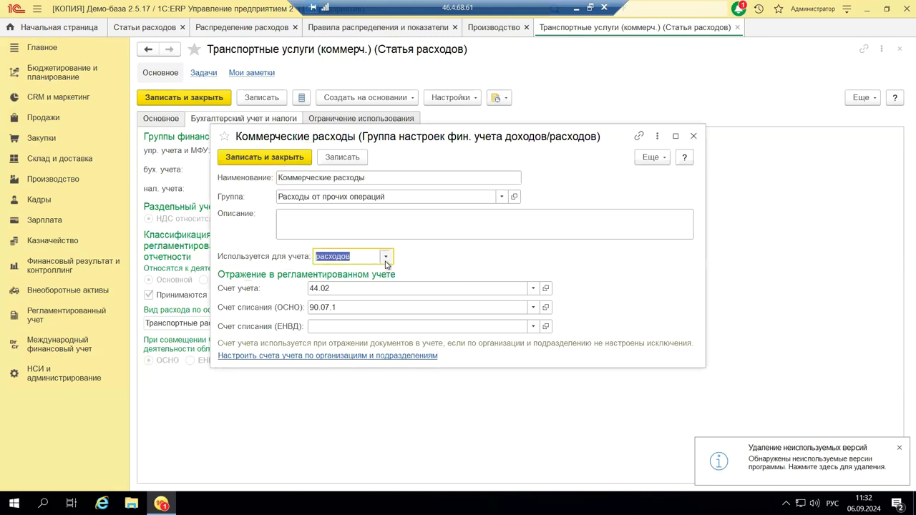
pyautogui.click(489, 271)
pyautogui.click(694, 137)
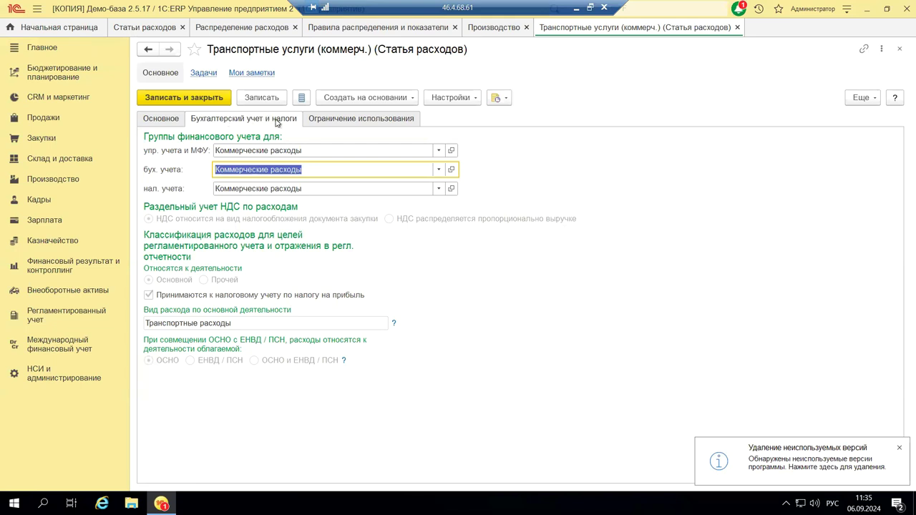
# Step: View the usage restrictions of the Транспортные услуги (коммерч.) item, close its card, and collapse the Коммерческие расходы group
pyautogui.click(352, 120)
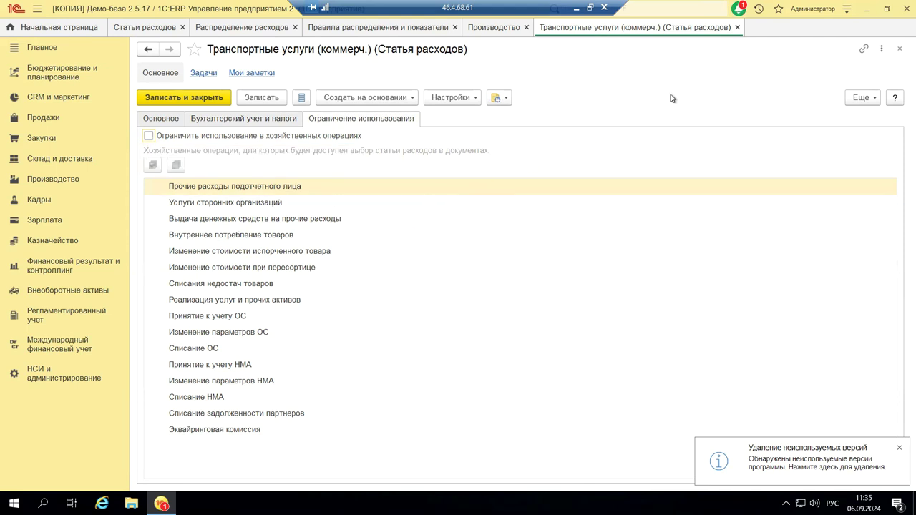
pyautogui.click(900, 50)
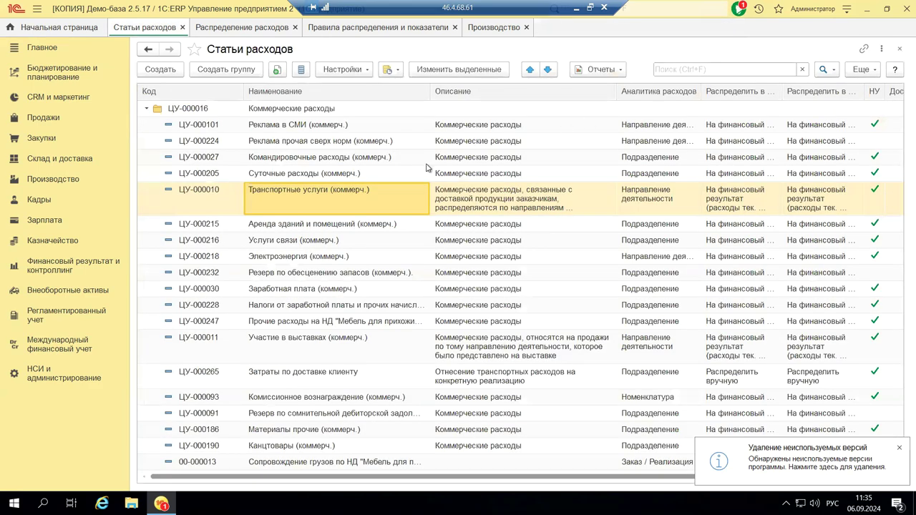
pyautogui.click(148, 108)
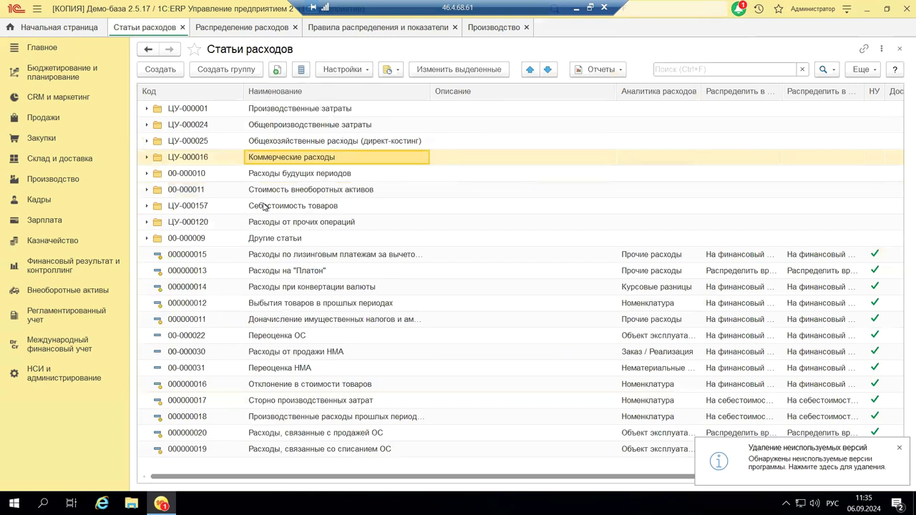
# Step: Look through the item groups Расходы будущих периодов and Расходы от прочих операций, collapsing each one after viewing
pyautogui.click(148, 174)
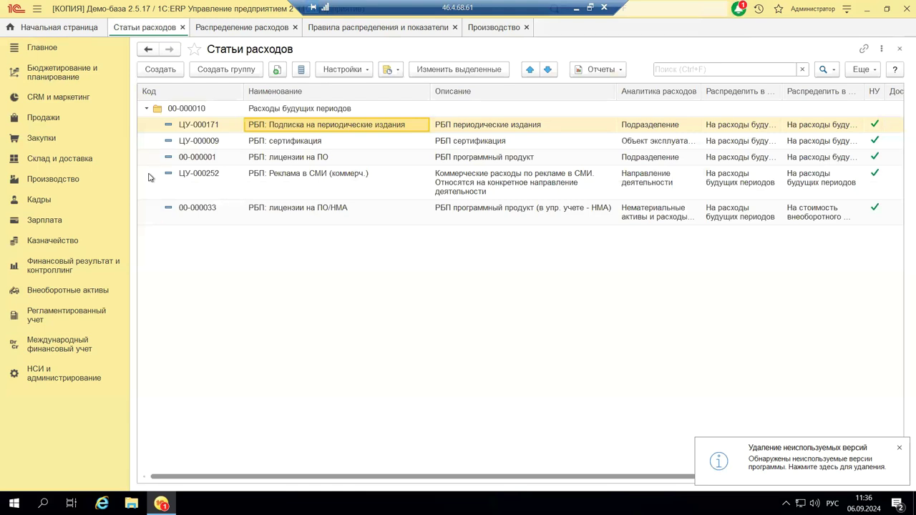
pyautogui.click(148, 110)
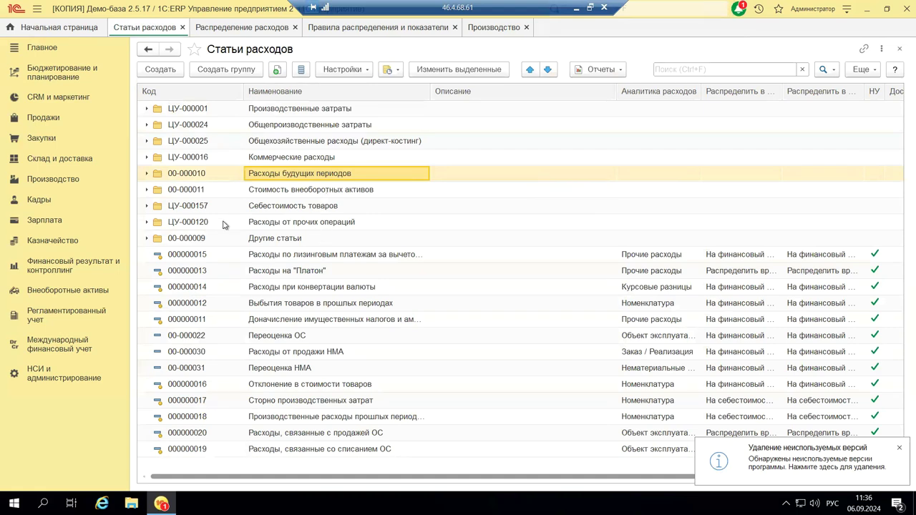
pyautogui.click(146, 222)
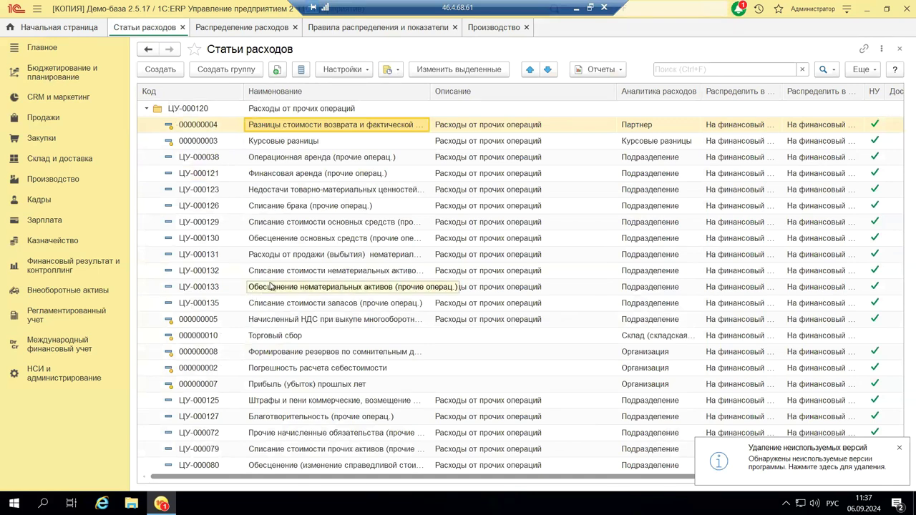
pyautogui.click(146, 109)
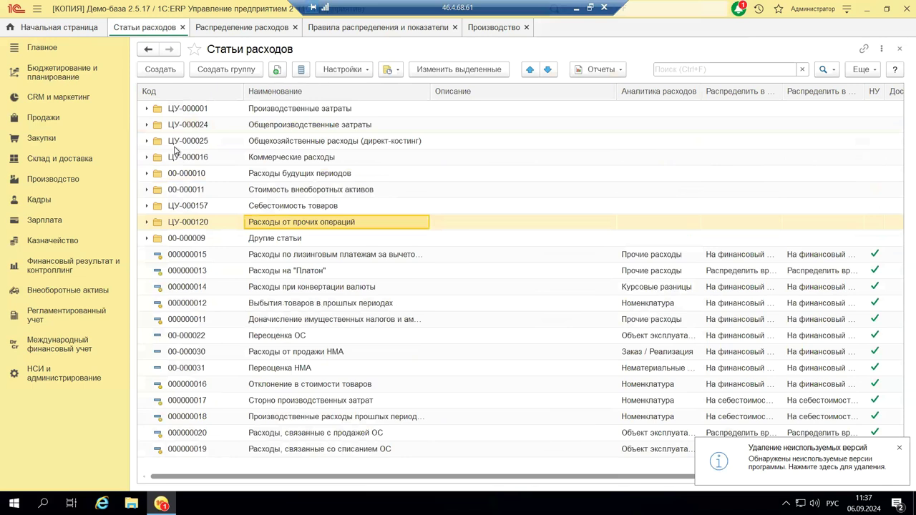
# Step: Switch to the PowerPoint presentation and review slides 13 and 14 on accounting groups and distribution rules
pyautogui.click(575, 8)
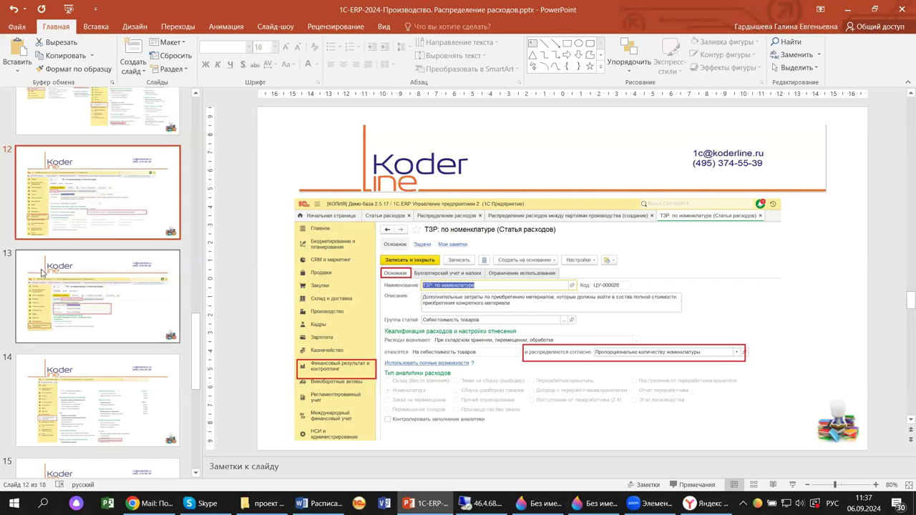
pyautogui.click(84, 303)
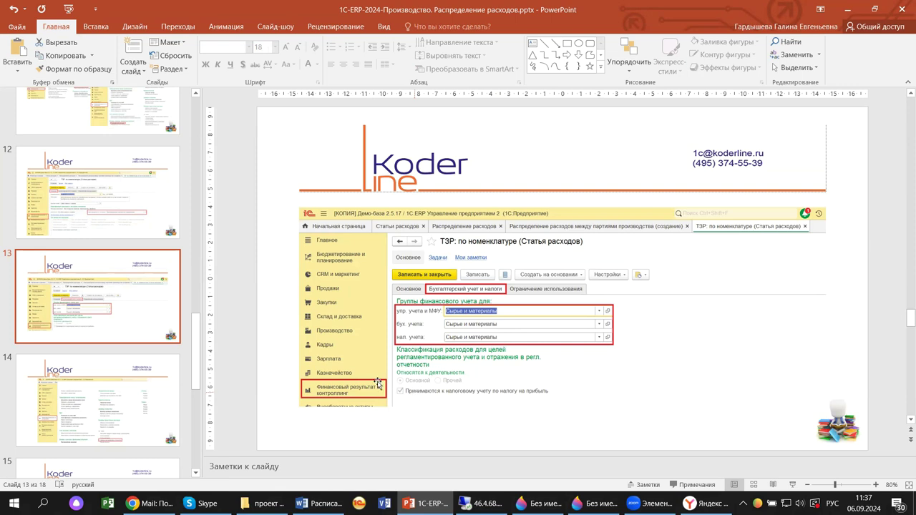
pyautogui.scroll(-2, 78, 330)
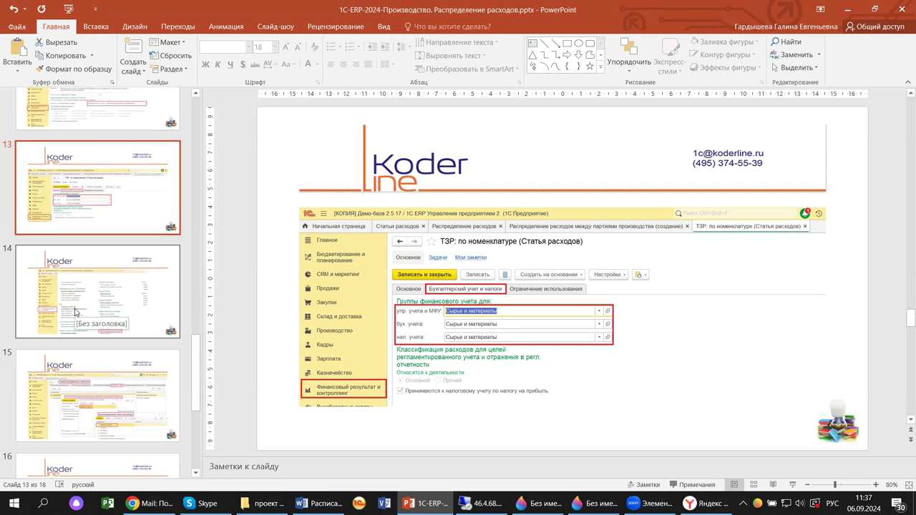
pyautogui.click(75, 312)
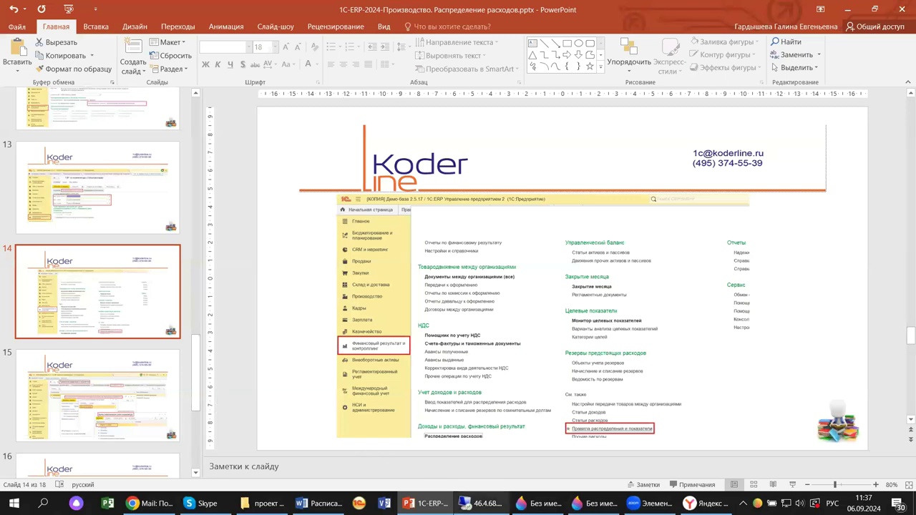
# Step: Switch back to 1C:ERP, open Правила распределения и показатели from the Финансовый результат и контроллинг section, and close it
pyautogui.moveTo(483, 503)
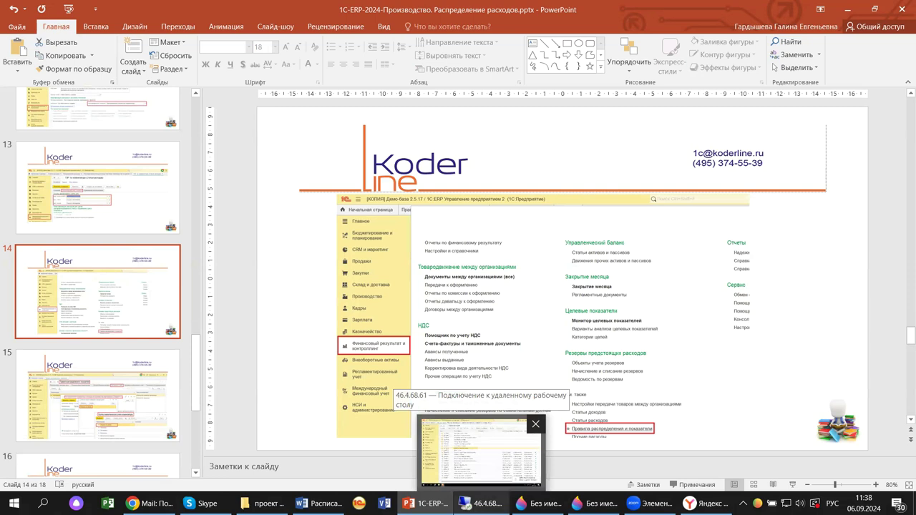
pyautogui.click(483, 503)
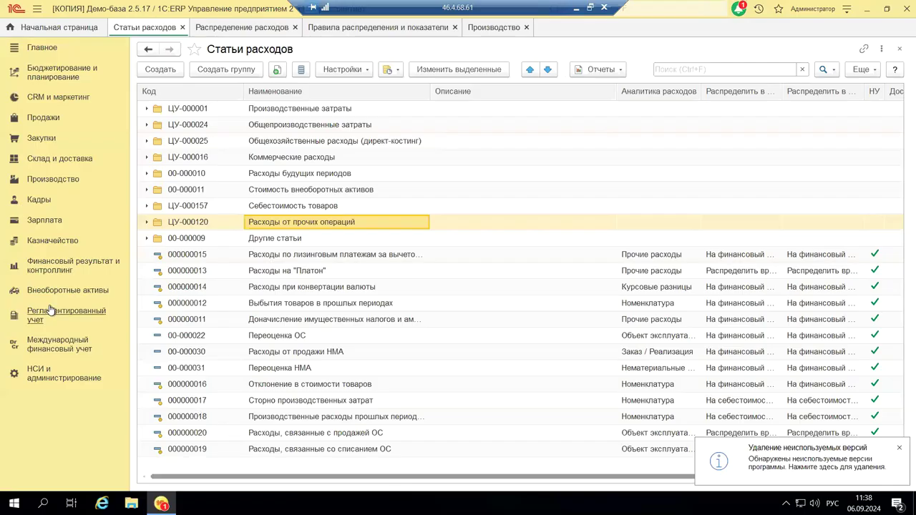
pyautogui.click(51, 272)
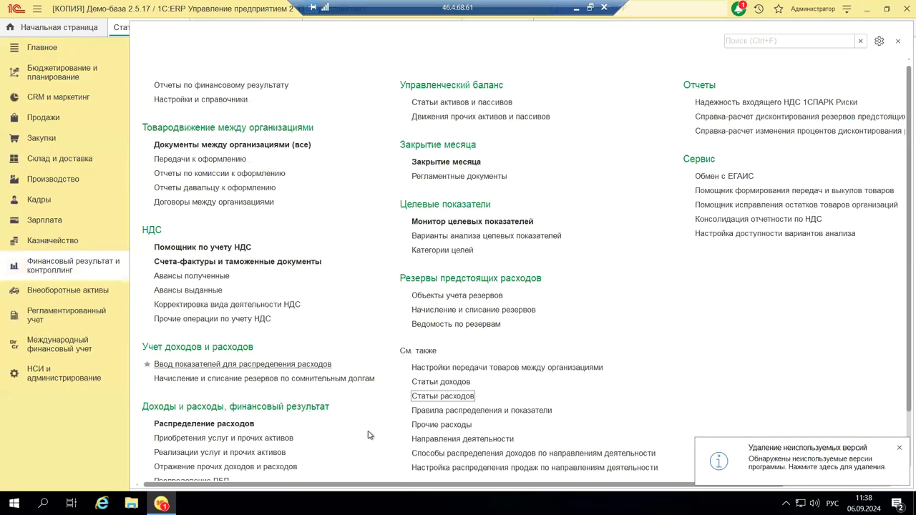
pyautogui.click(433, 411)
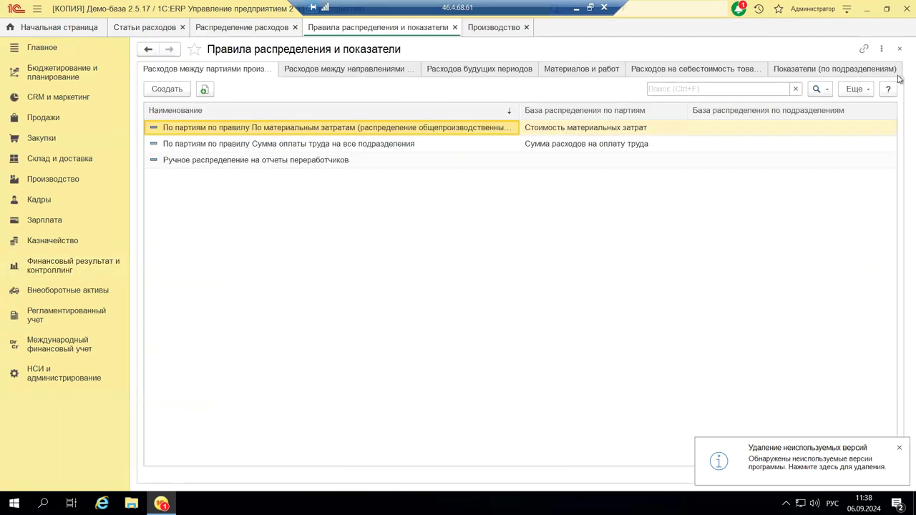
pyautogui.click(899, 49)
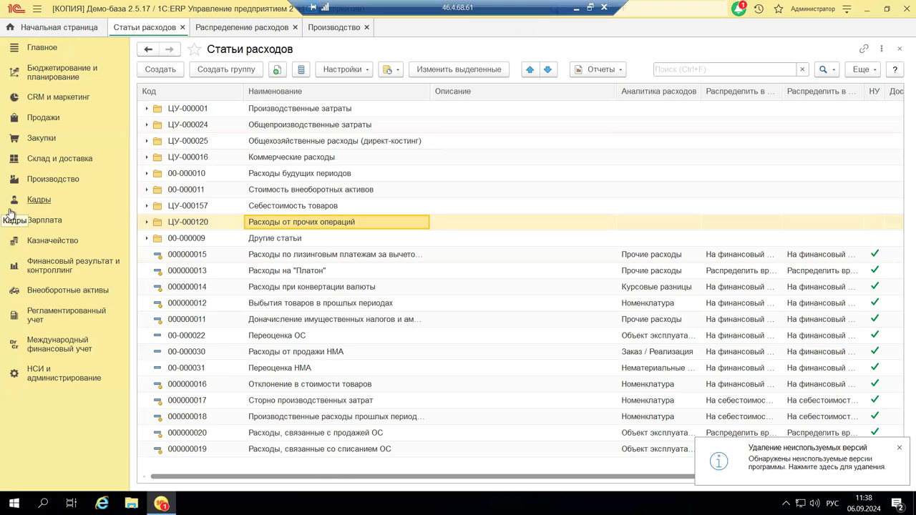
# Step: Open Правила распределения и показатели from the Производство section and close it
pyautogui.click(57, 184)
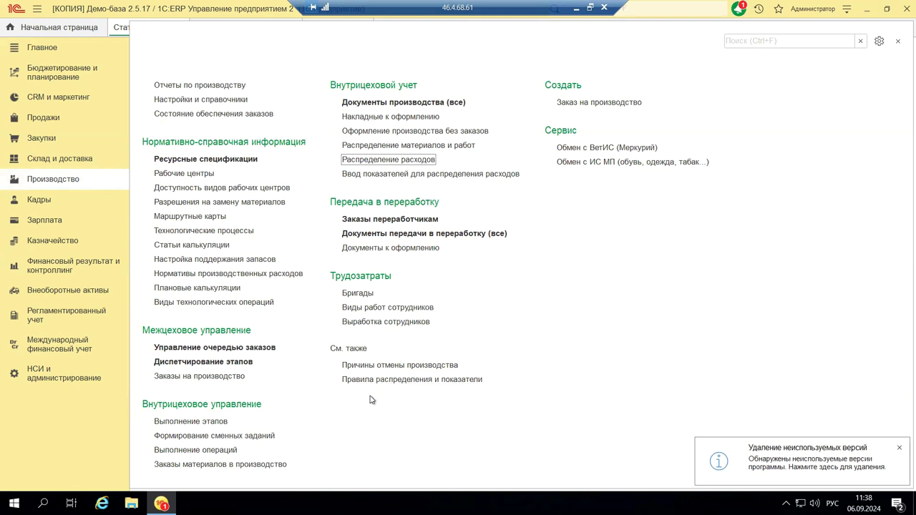
pyautogui.click(434, 380)
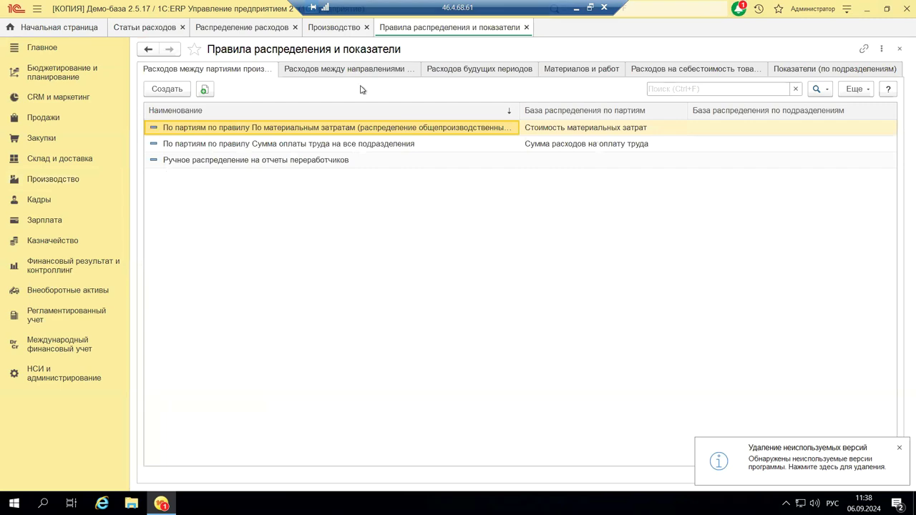
pyautogui.click(900, 50)
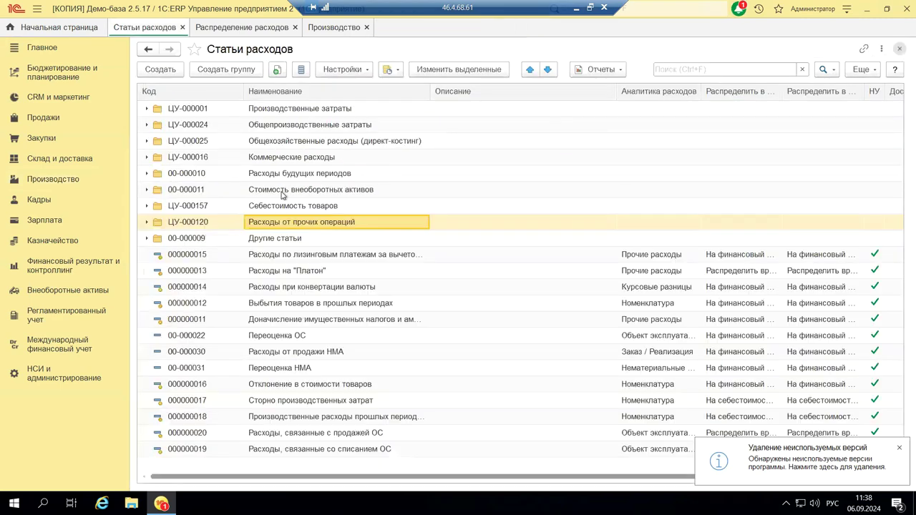
# Step: Reopen Правила распределения и показатели from Финансовый результат и контроллинг and review the rules for production batches, business lines and deferred expenses
pyautogui.click(63, 268)
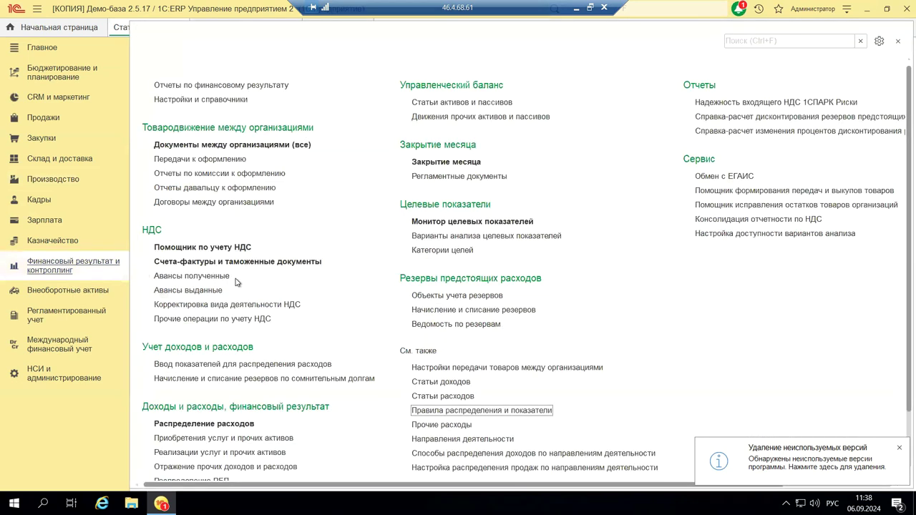
pyautogui.click(464, 412)
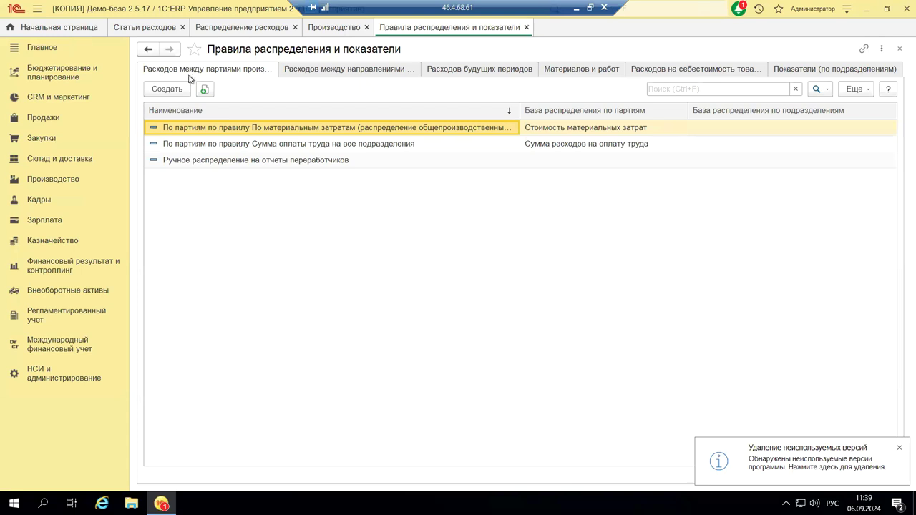
pyautogui.click(320, 72)
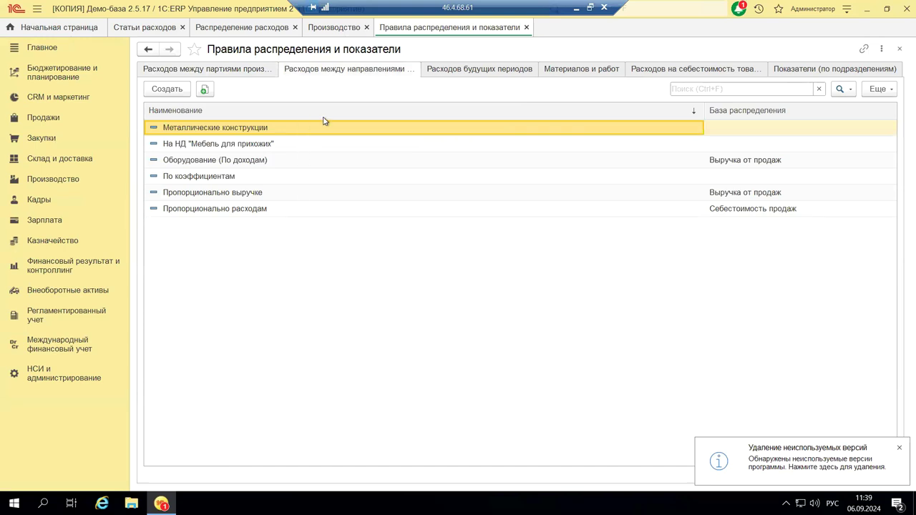
pyautogui.click(481, 71)
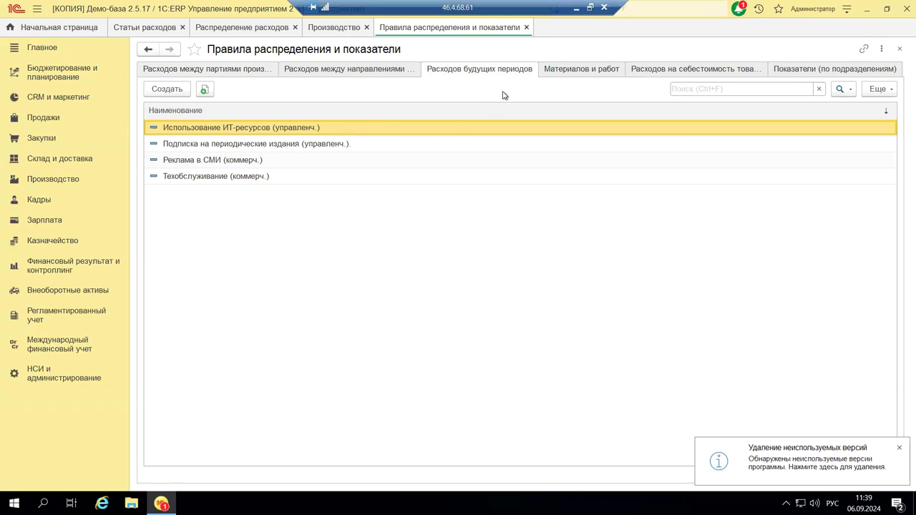
# Step: Among the materials and works rules, view the card of Распределение возвратных отходов по количеству материала and close it
pyautogui.click(559, 69)
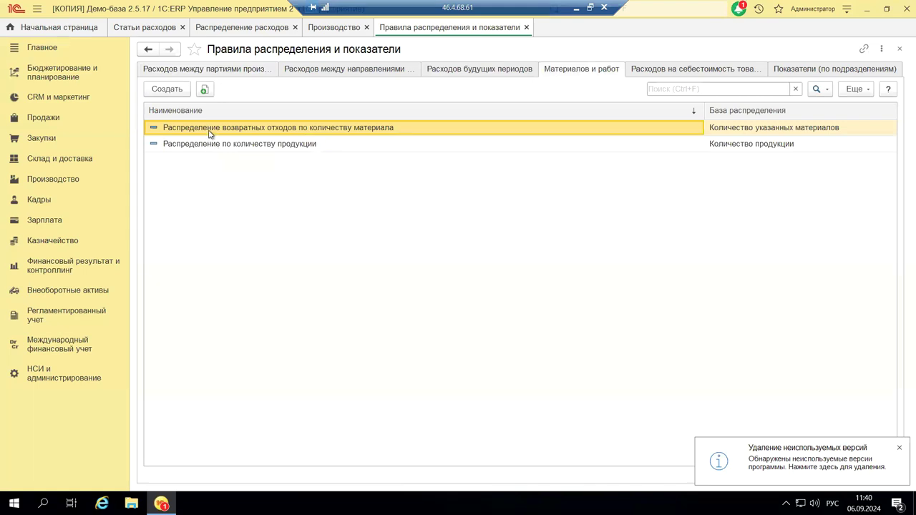
pyautogui.doubleClick(251, 130)
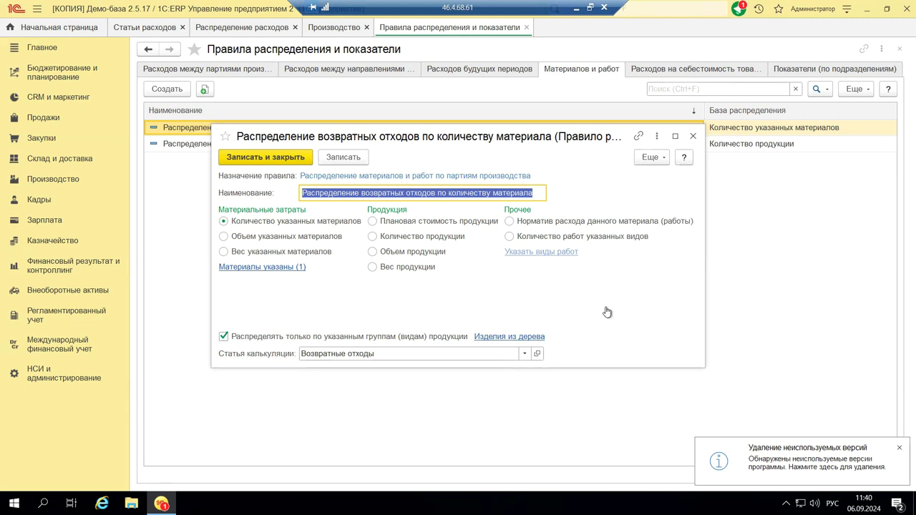
pyautogui.click(691, 136)
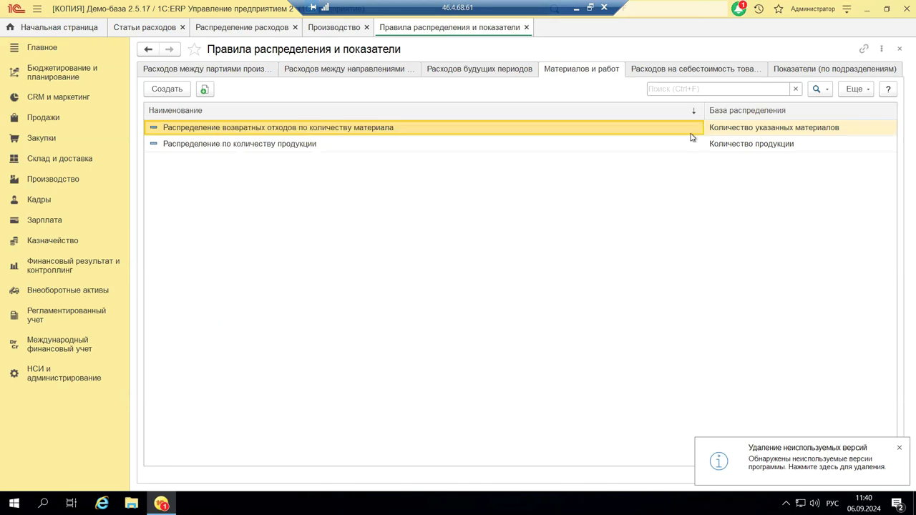
# Step: Among the rules for distributing expenses to cost of goods, view Пропорционально количеству номенклатуры and close it
pyautogui.click(674, 73)
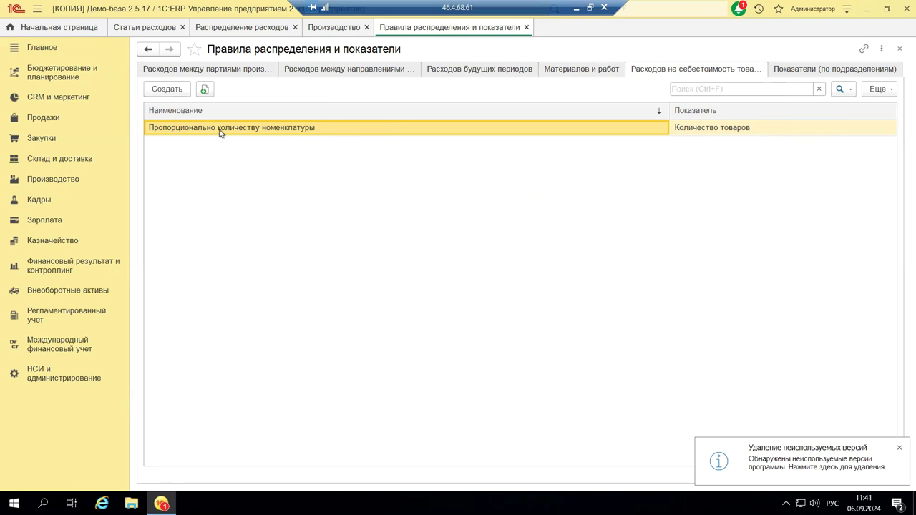
pyautogui.doubleClick(286, 128)
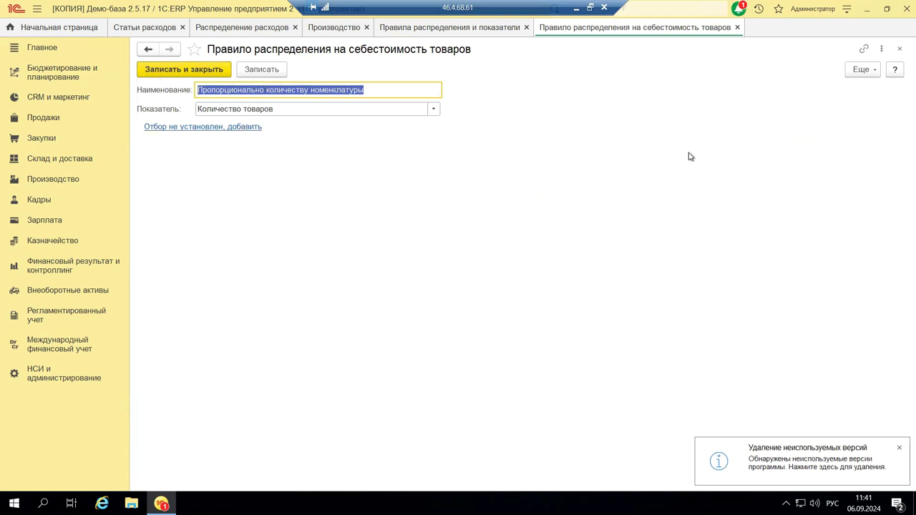
pyautogui.click(899, 50)
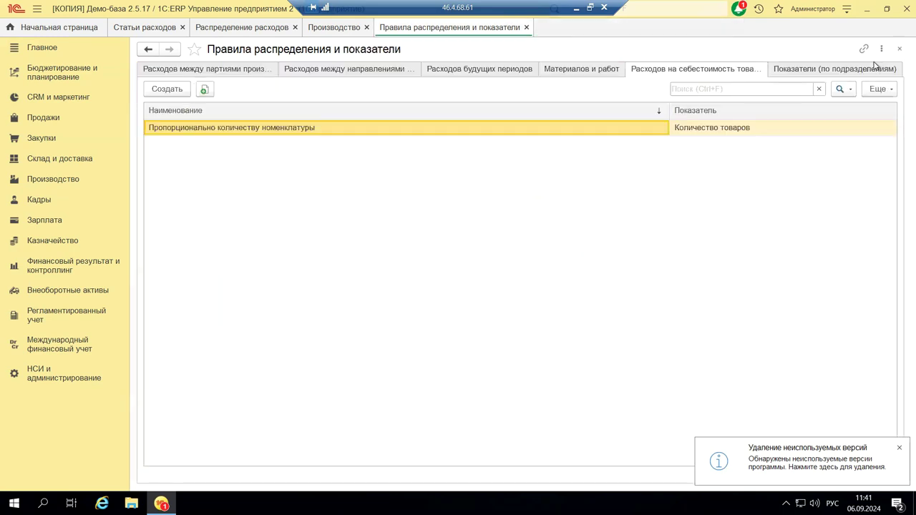
# Step: Show the indicators by department, view the form for a new distribution indicator, and close it without saving
pyautogui.click(829, 69)
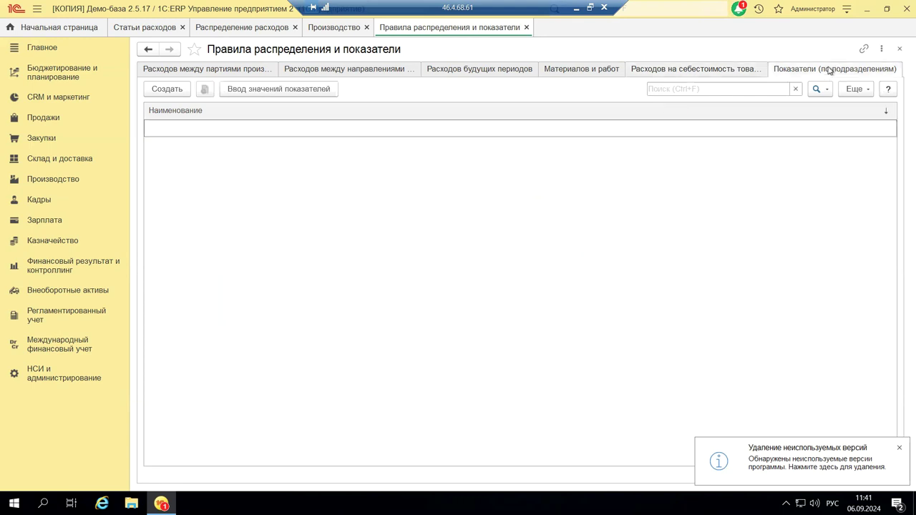
pyautogui.click(168, 89)
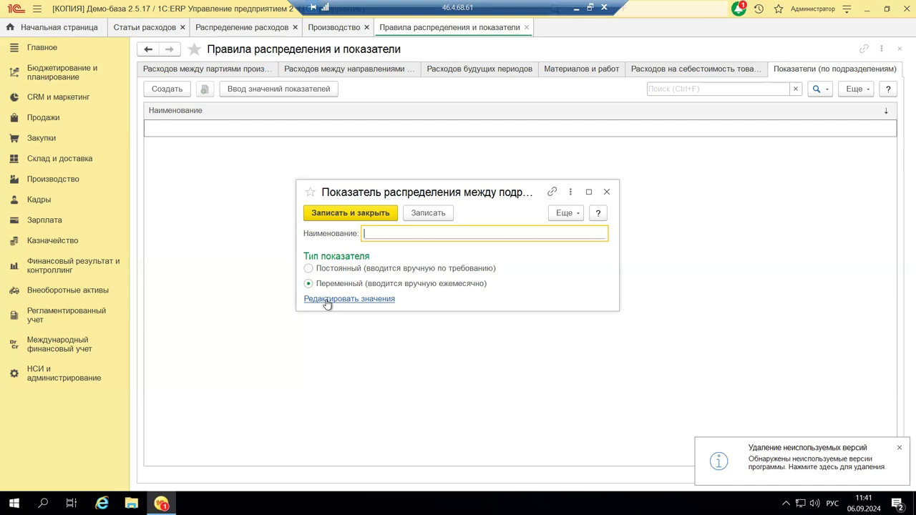
pyautogui.click(607, 192)
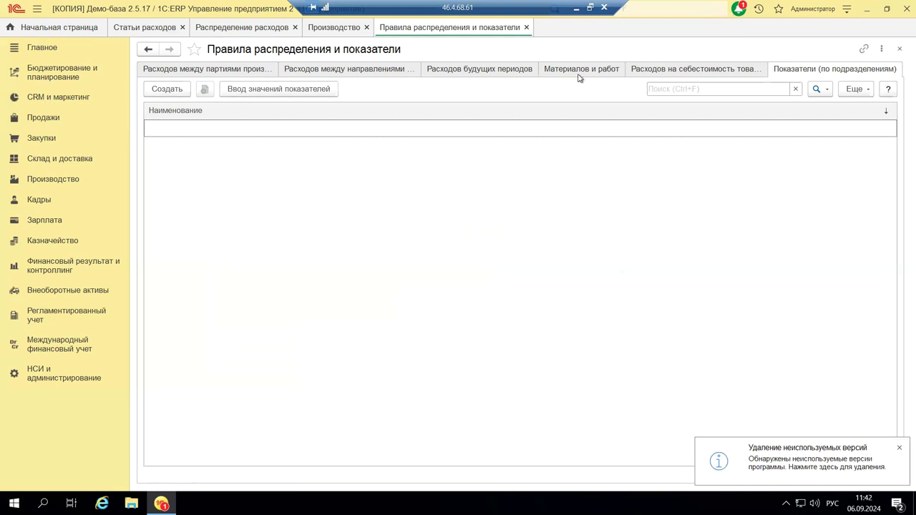
# Step: Close the distribution rules and expense items lists, and show Распределение расходов from the Производство section
pyautogui.click(899, 50)
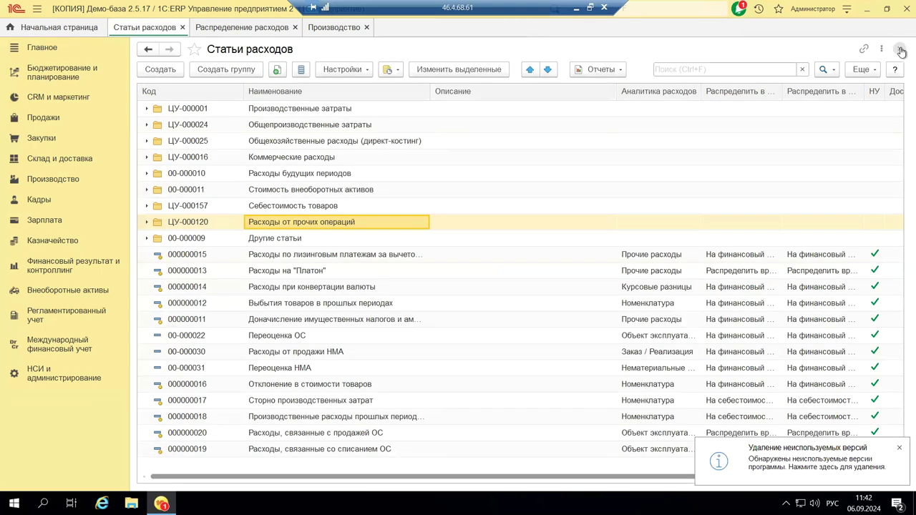
pyautogui.click(900, 50)
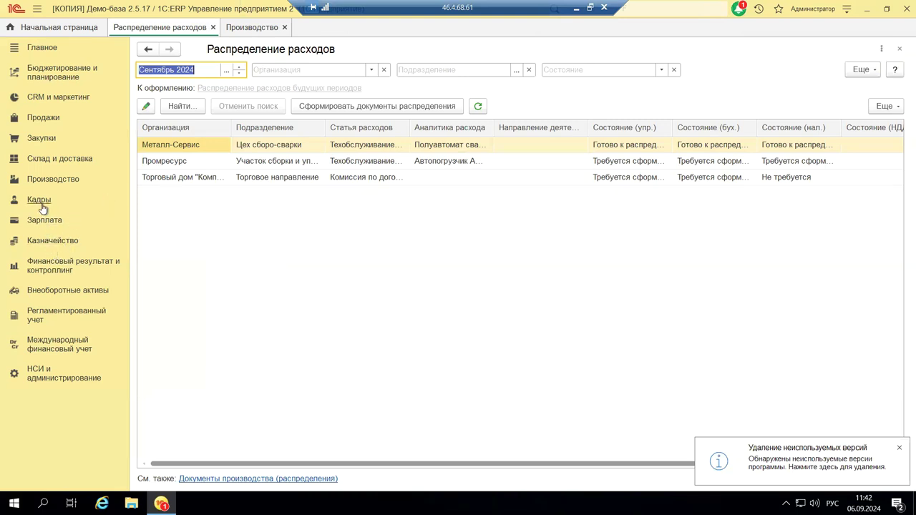
pyautogui.click(44, 180)
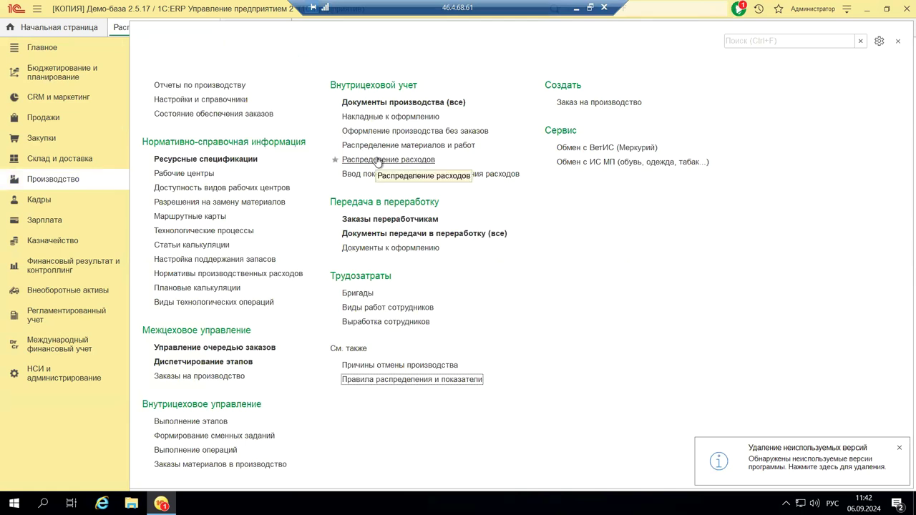
pyautogui.click(38, 270)
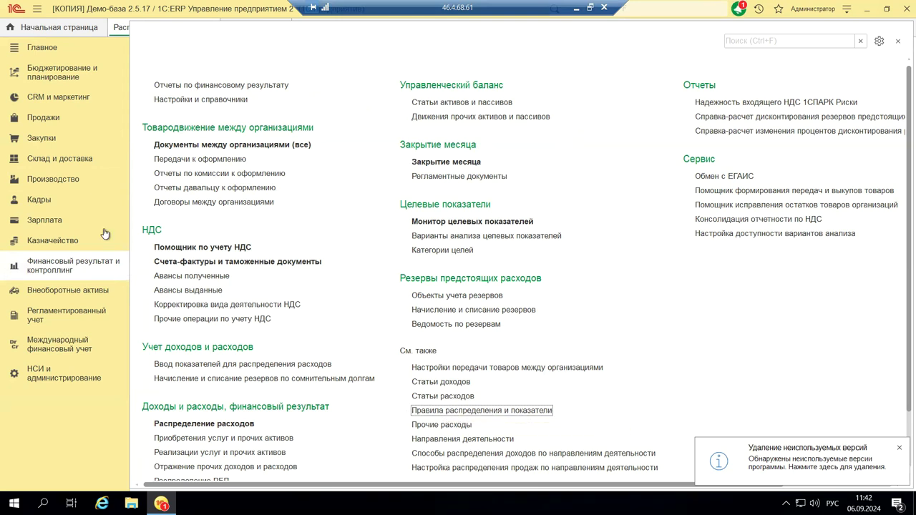
pyautogui.click(45, 181)
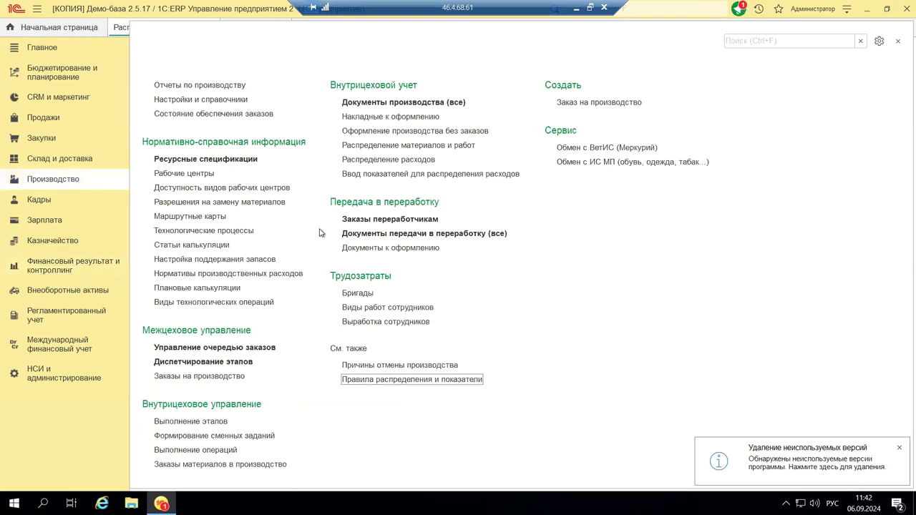
pyautogui.click(368, 160)
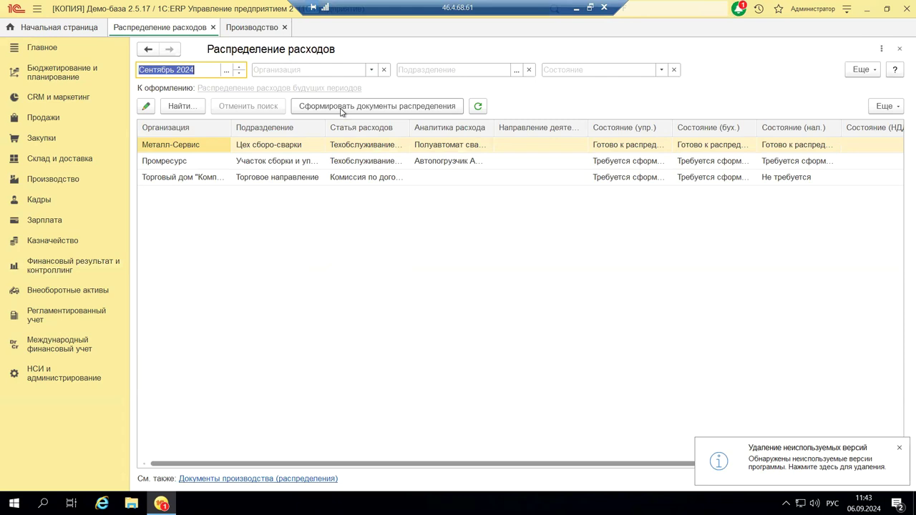
# Step: View the Металл-Сервис distribution document for Цех сборо-сварки, examine its accounting-use options and distribution rule, and close it
pyautogui.doubleClick(254, 148)
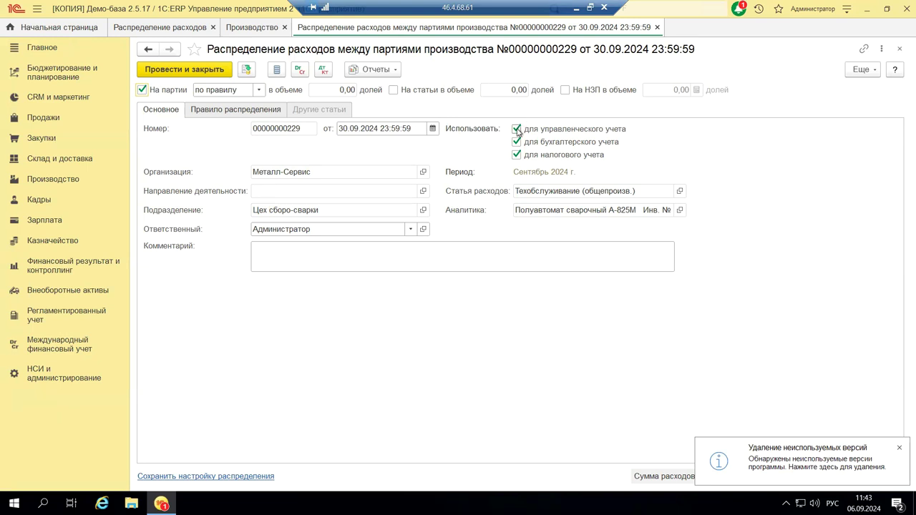
pyautogui.click(516, 153)
pyautogui.click(516, 154)
pyautogui.click(232, 112)
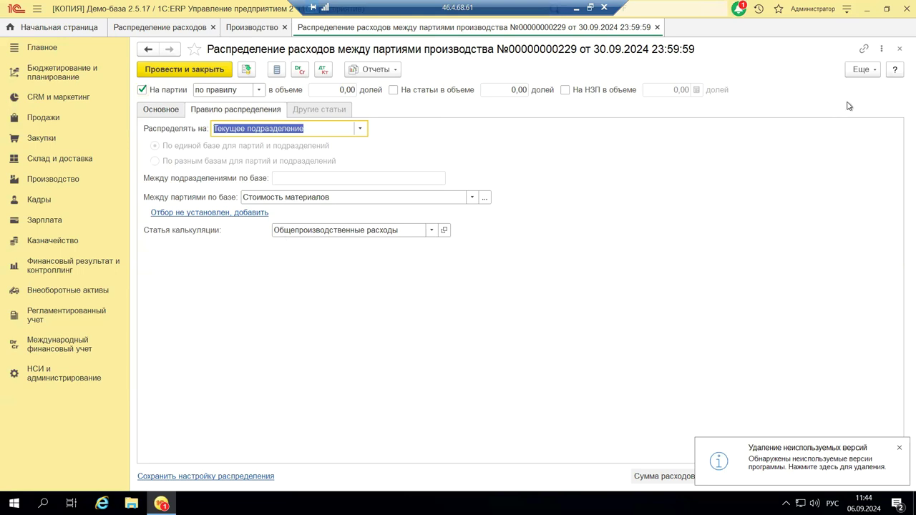
pyautogui.click(899, 49)
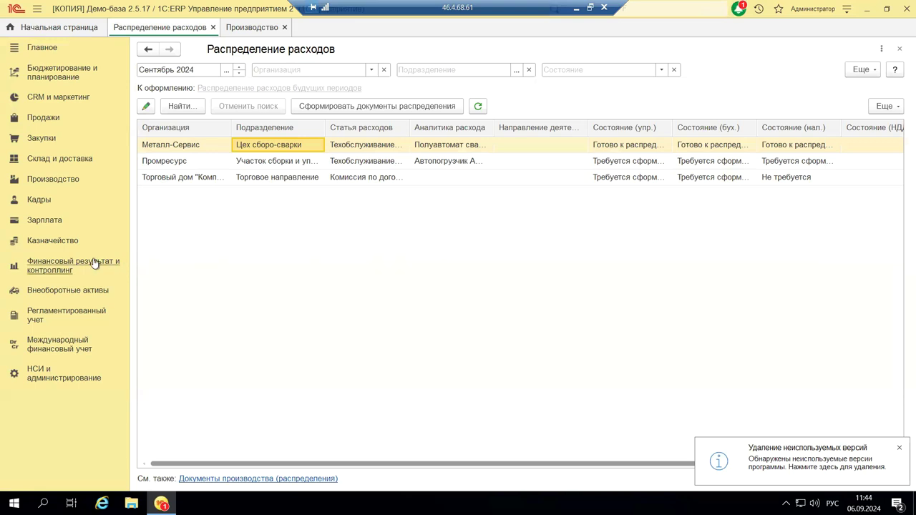
# Step: Show Распределение расходов from Финансовый результат и контроллинг, and close it together with the Производство settings
pyautogui.click(50, 269)
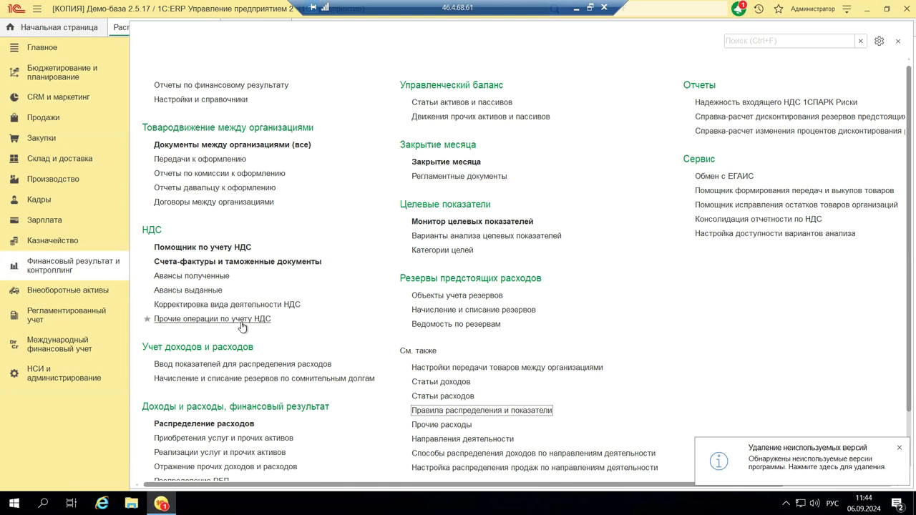
pyautogui.click(167, 427)
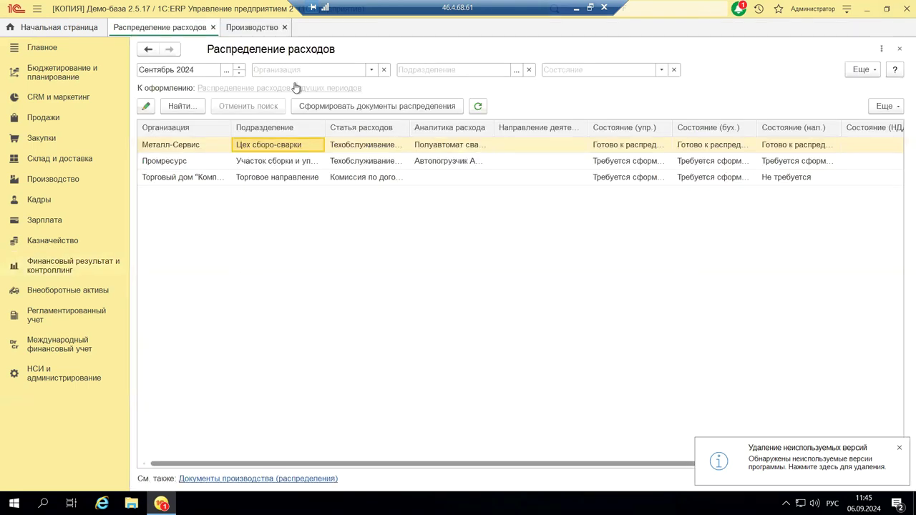
pyautogui.click(899, 49)
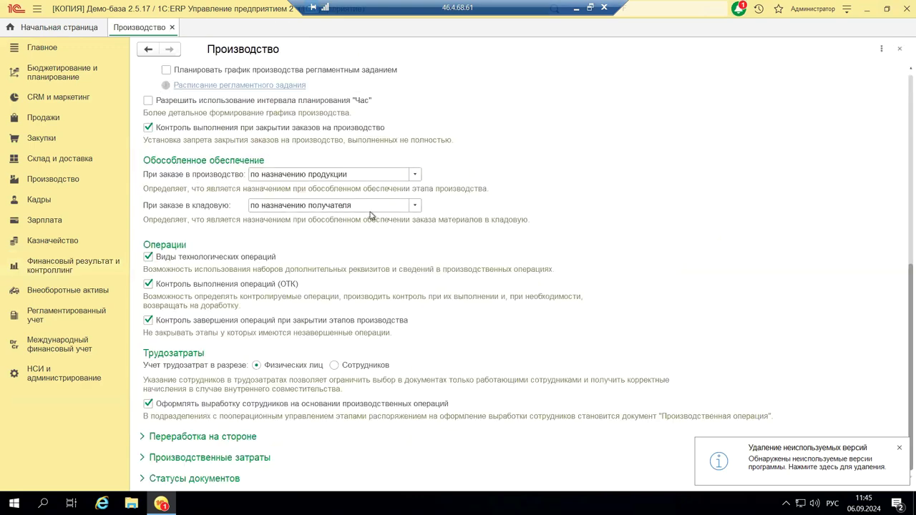
pyautogui.click(899, 49)
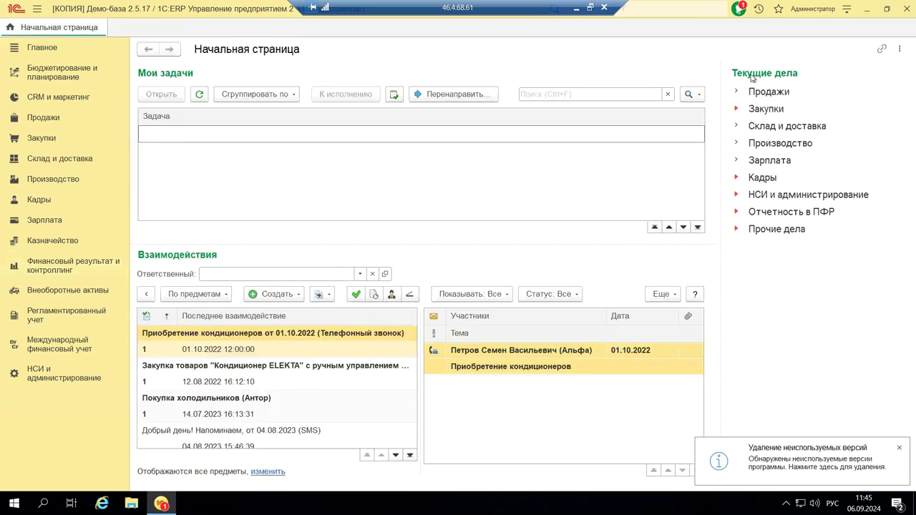
# Step: Open Закрытие месяца from Финансовый результат и контроллинг and review the organizations selected for the closing, accepting the selection
pyautogui.click(57, 264)
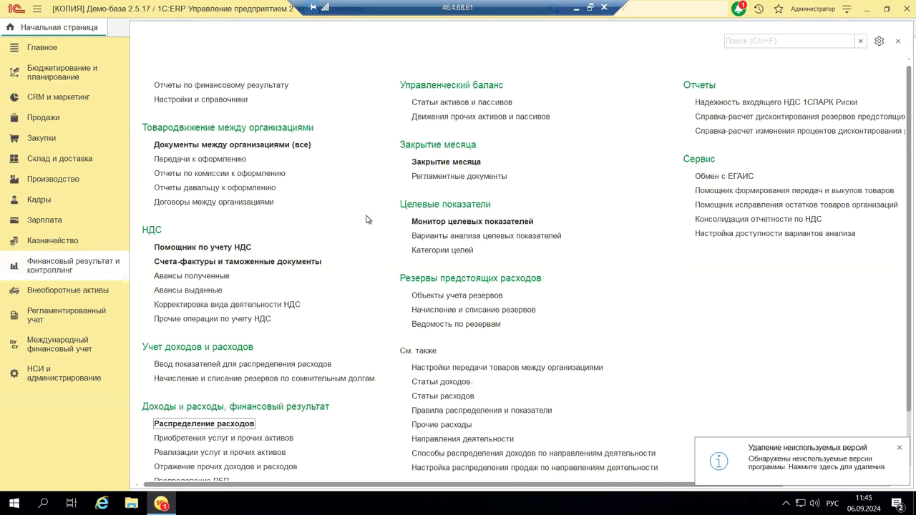
pyautogui.click(462, 163)
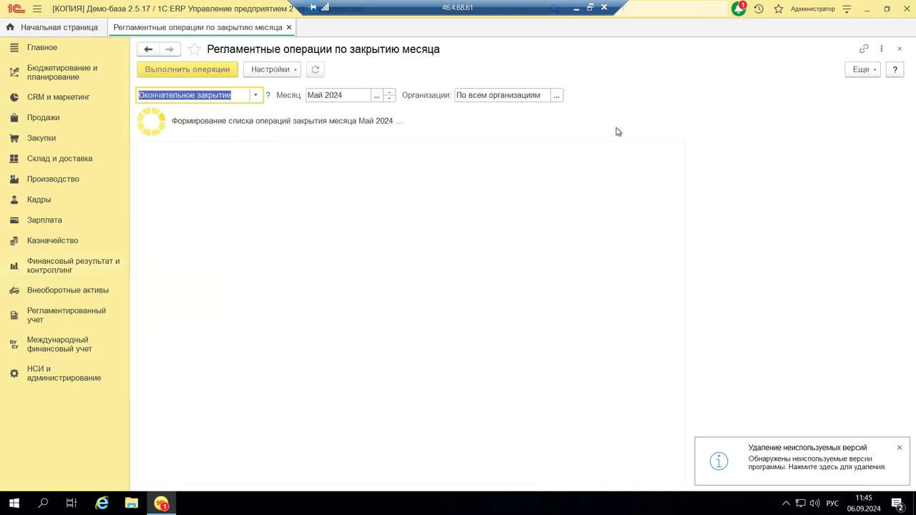
pyautogui.click(556, 96)
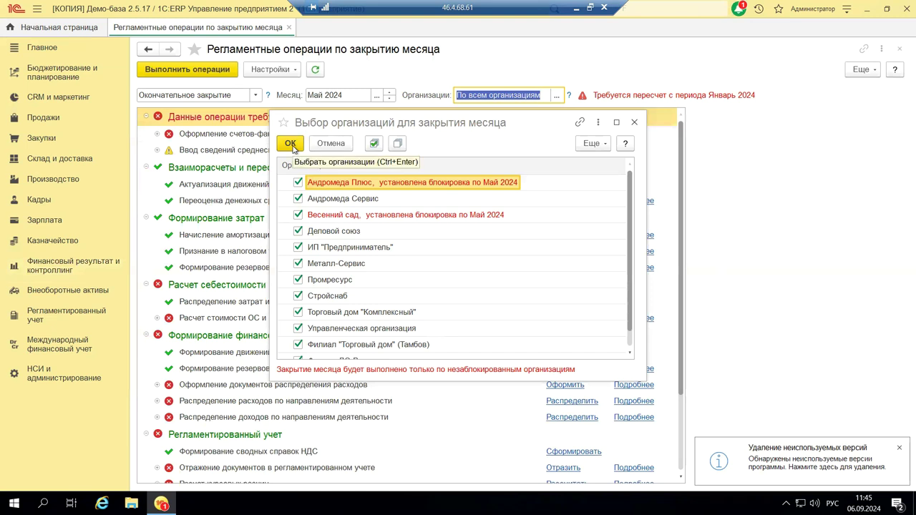
pyautogui.click(291, 144)
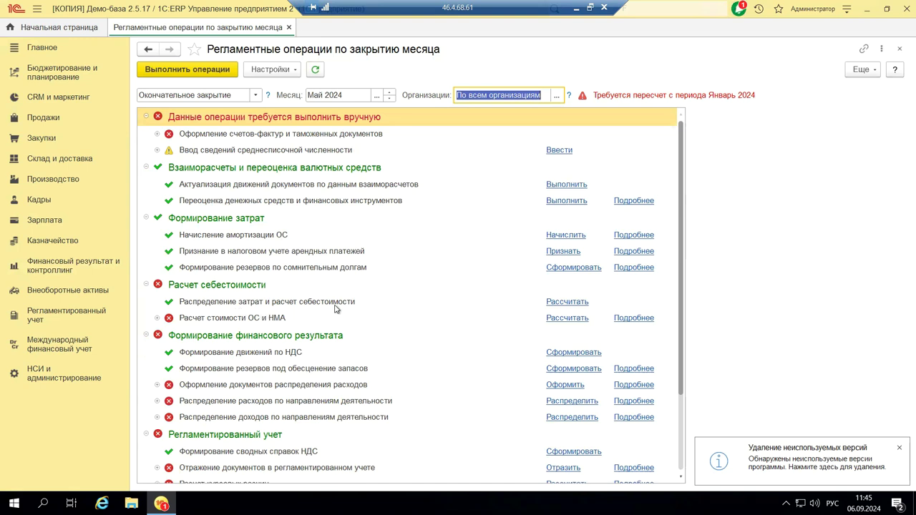
# Step: Expand the details of Расчет стоимости ОС и НМА in the cost calculation group, examine them, and collapse them
pyautogui.click(158, 318)
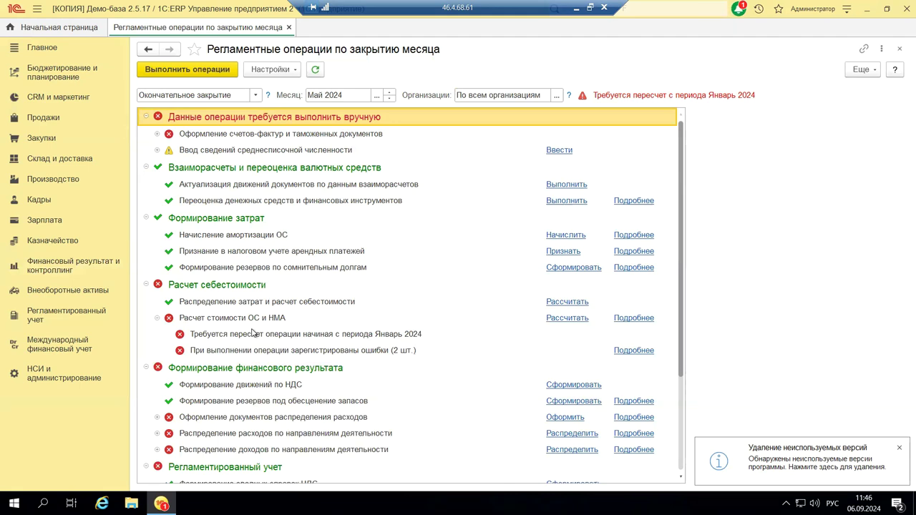
pyautogui.scroll(-1, 390, 336)
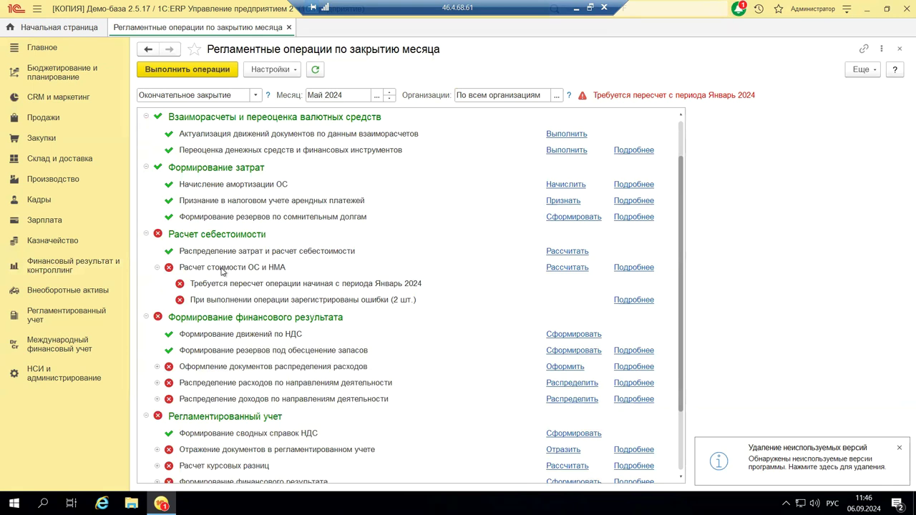
pyautogui.click(156, 269)
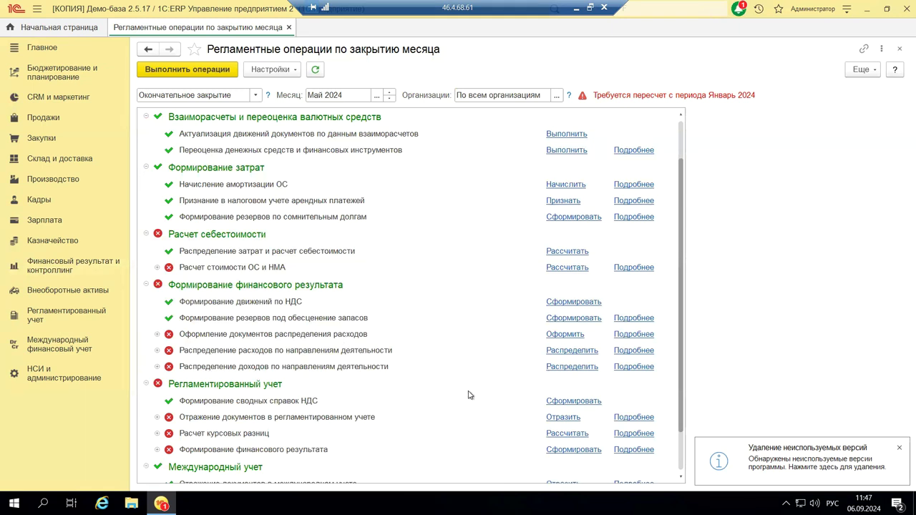
# Step: Expand Оформление документов распределения расходов in the financial result group and open its detailed list of expenses
pyautogui.scroll(-2, 440, 364)
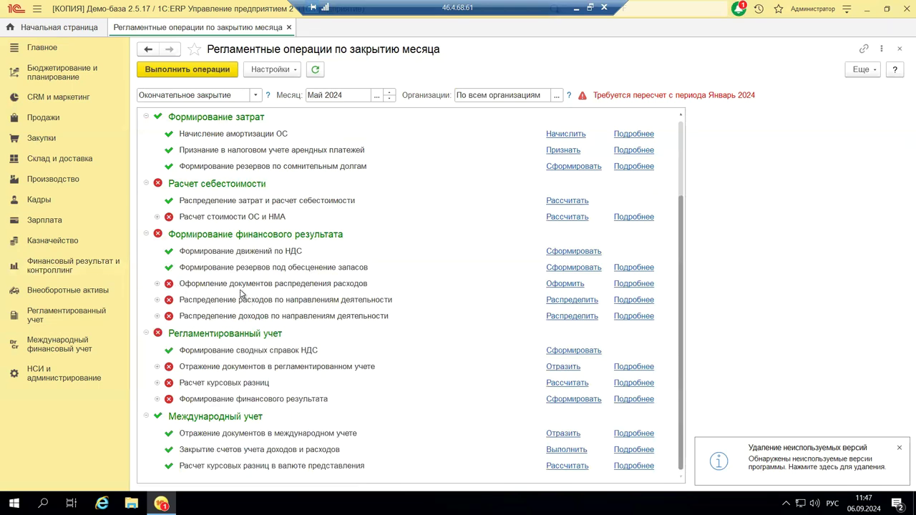
pyautogui.click(156, 284)
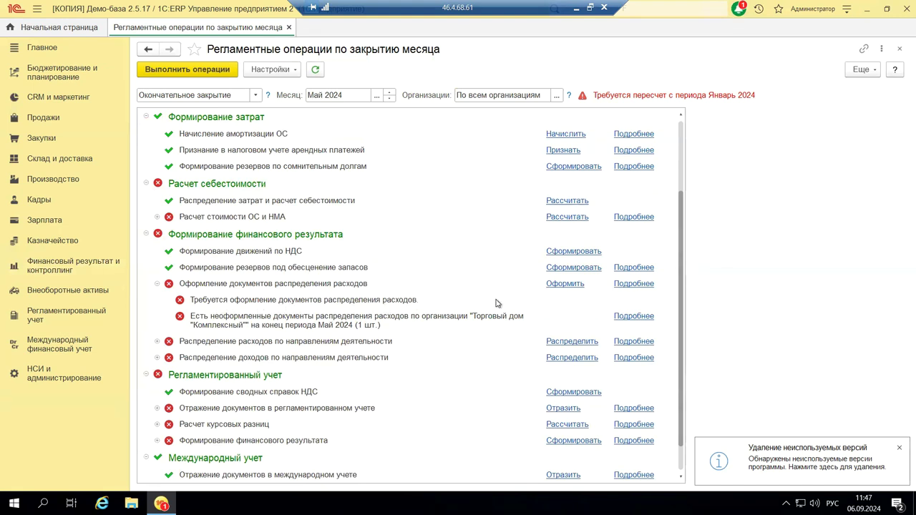
pyautogui.click(618, 285)
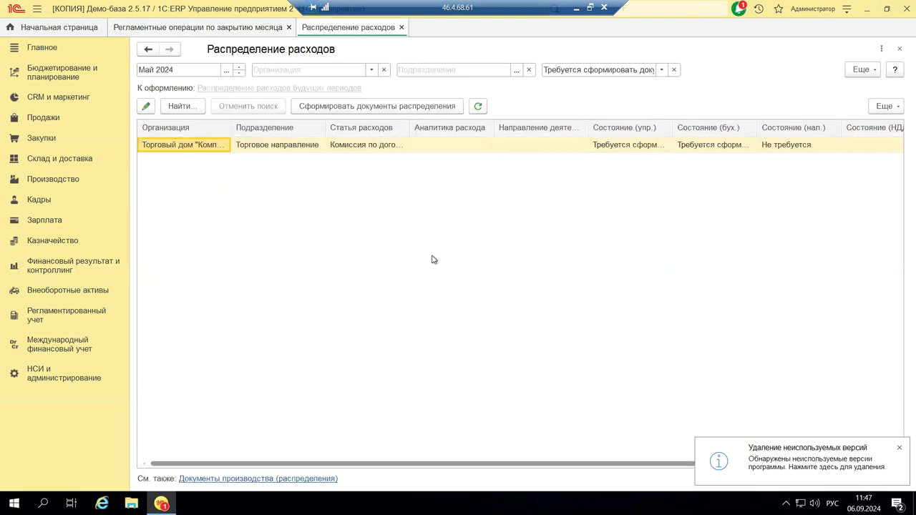
# Step: View the new distribution document for Торговый дом "Комплексный", check its distribution base and main data, and close it and the expense list
pyautogui.doubleClick(184, 145)
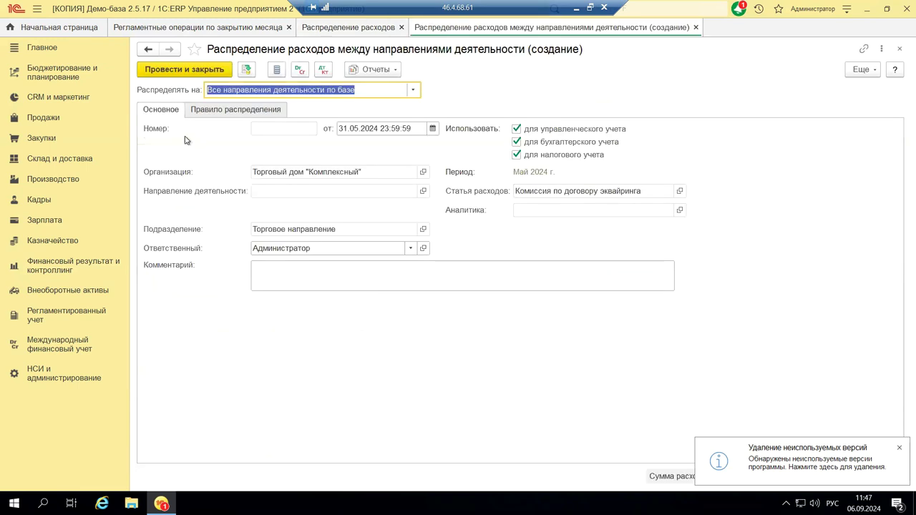
pyautogui.click(208, 113)
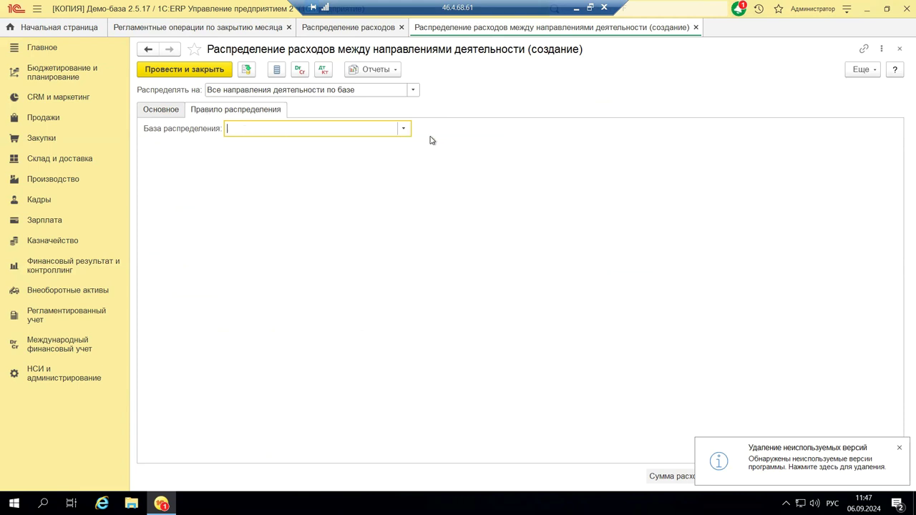
pyautogui.click(168, 109)
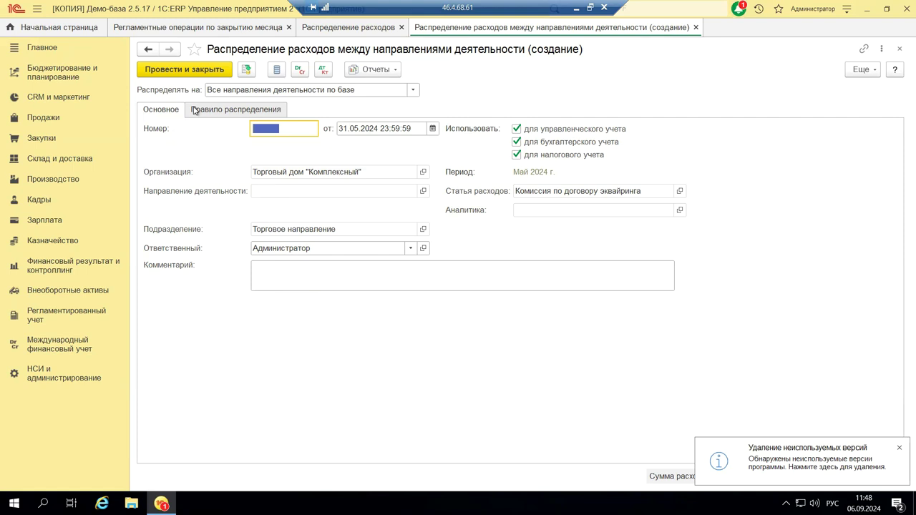
pyautogui.click(900, 50)
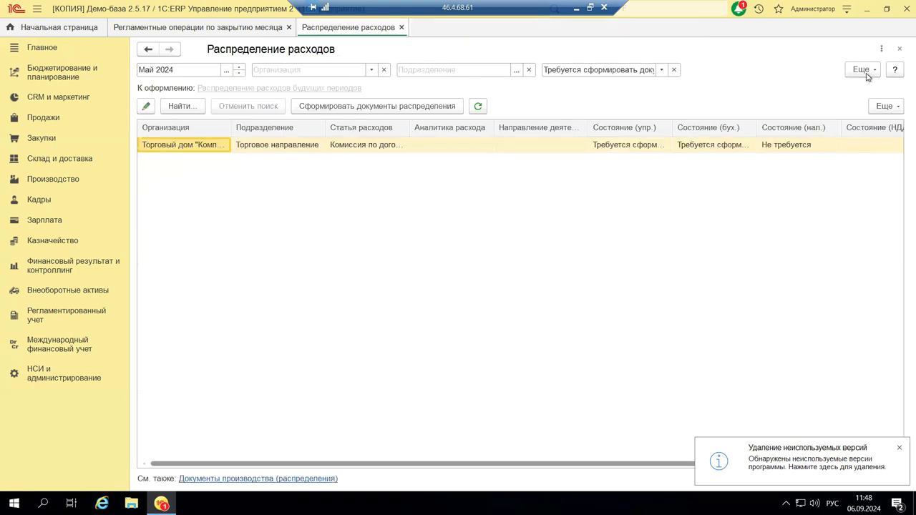
pyautogui.click(899, 50)
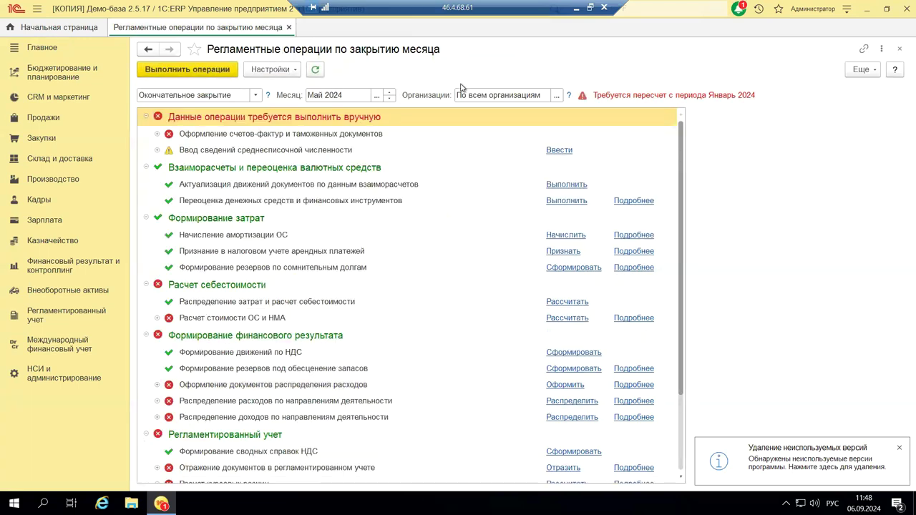
# Step: Reopen the choice of organizations for closing the month, look through the whole list, and close it without changes
pyautogui.click(556, 94)
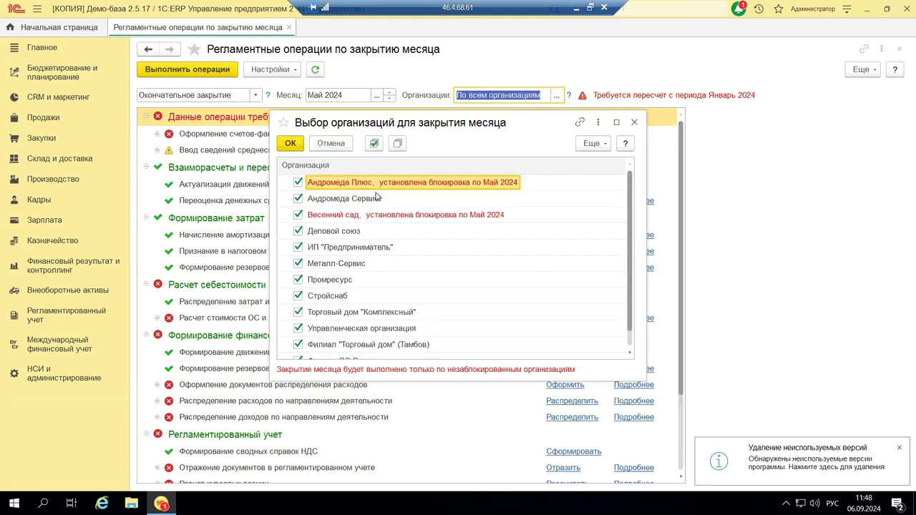
pyautogui.scroll(-1, 366, 220)
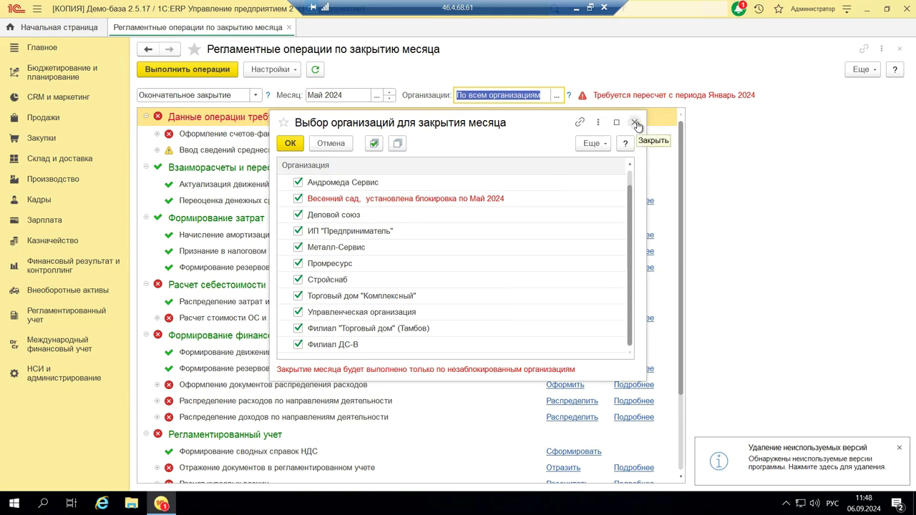
pyautogui.scroll(1, 379, 248)
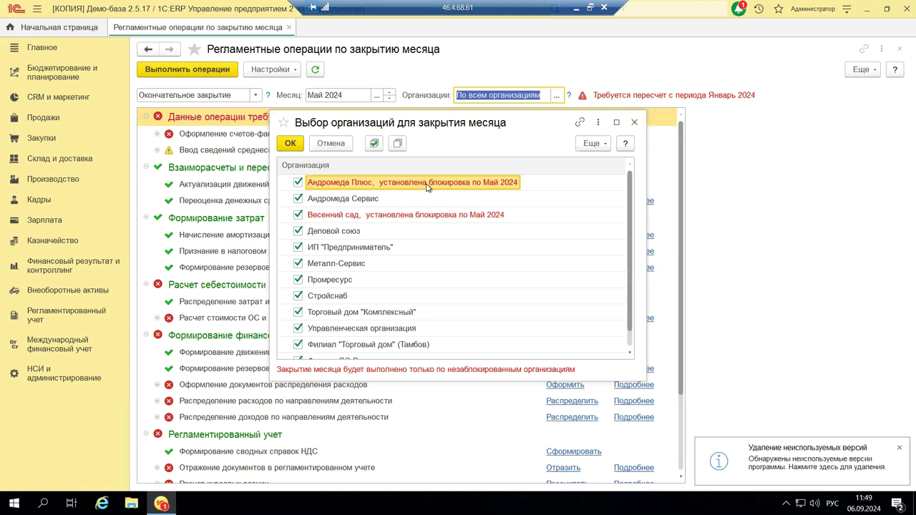
pyautogui.click(635, 122)
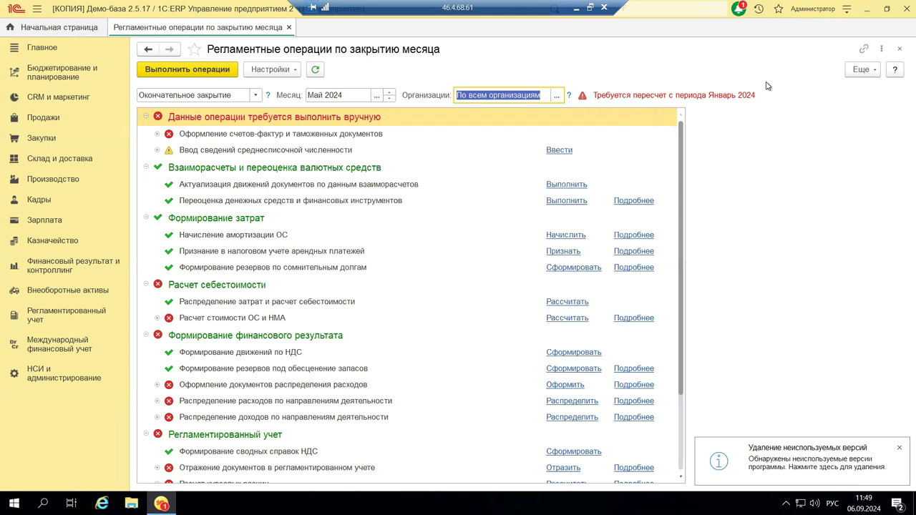
# Step: Close the month-end operations, switch to the PowerPoint presentation and show slide 15 on distribution rules for materials and works
pyautogui.click(899, 49)
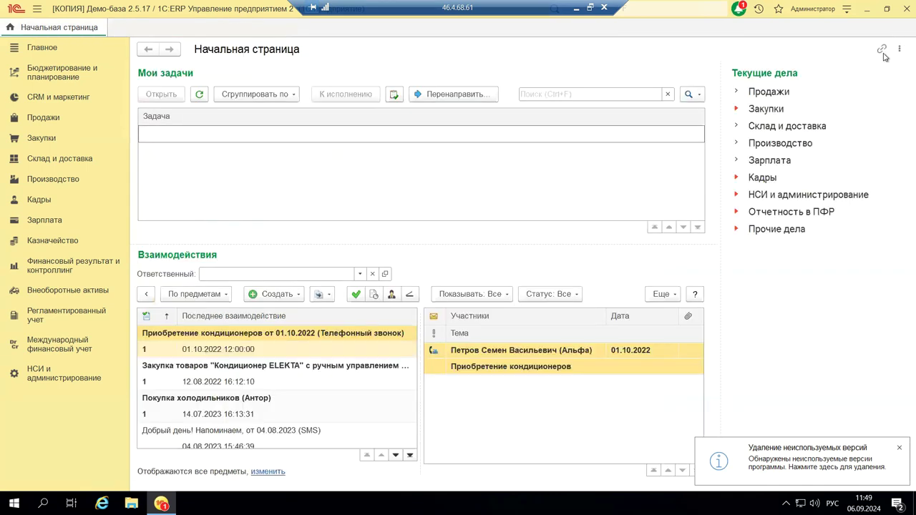
pyautogui.click(581, 8)
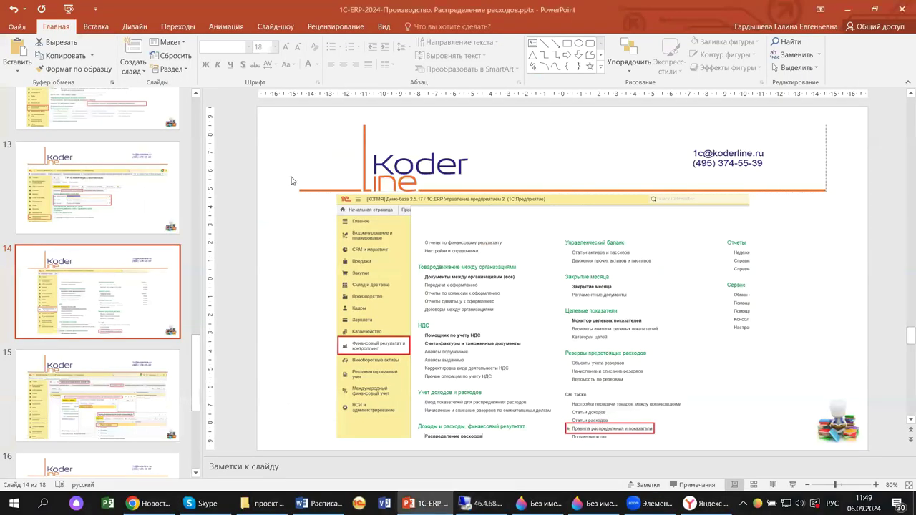
pyautogui.click(125, 405)
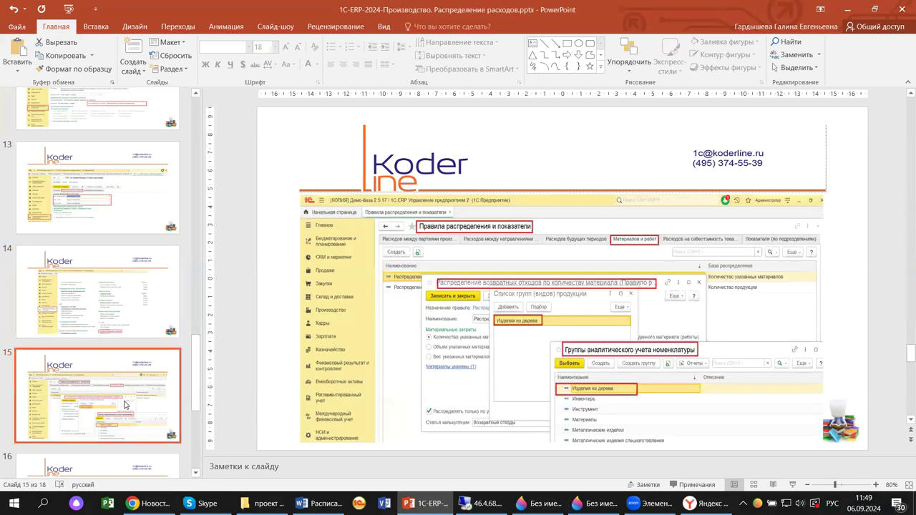
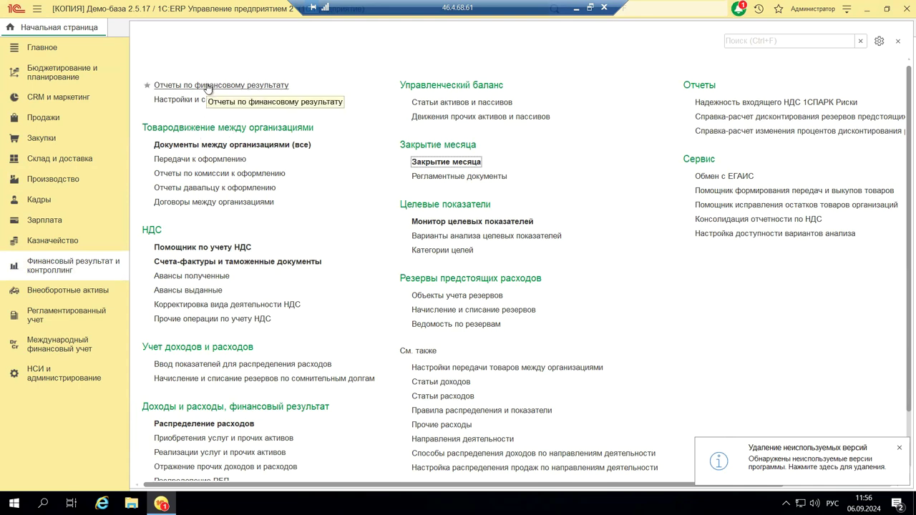
# Step: Open Отчеты по финансовому результату and look through the reports on cost, management balance, VAT, and income and expenses
pyautogui.click(207, 85)
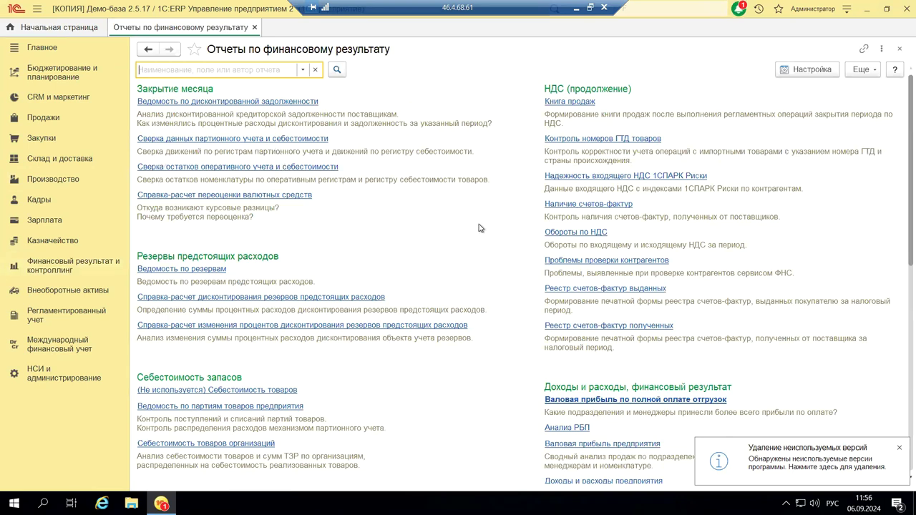
pyautogui.scroll(-3, 479, 227)
pyautogui.scroll(-6, 480, 227)
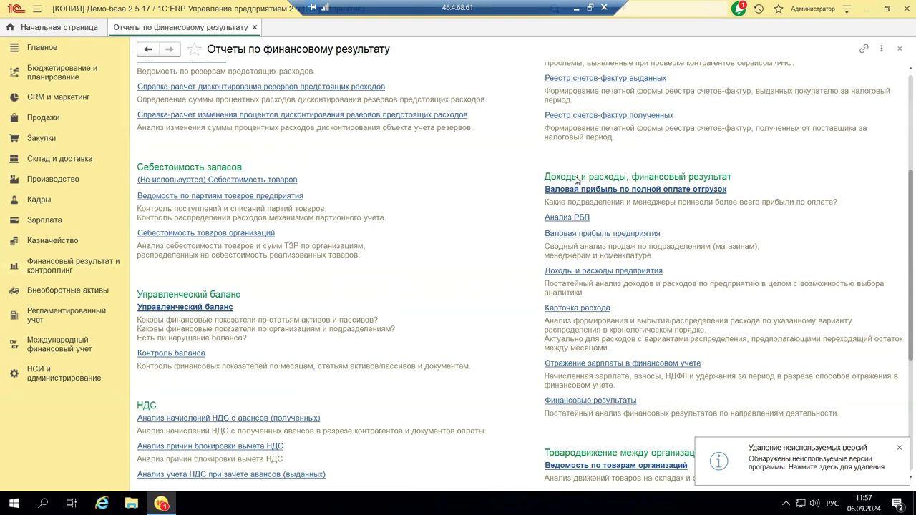
pyautogui.scroll(-7, 410, 249)
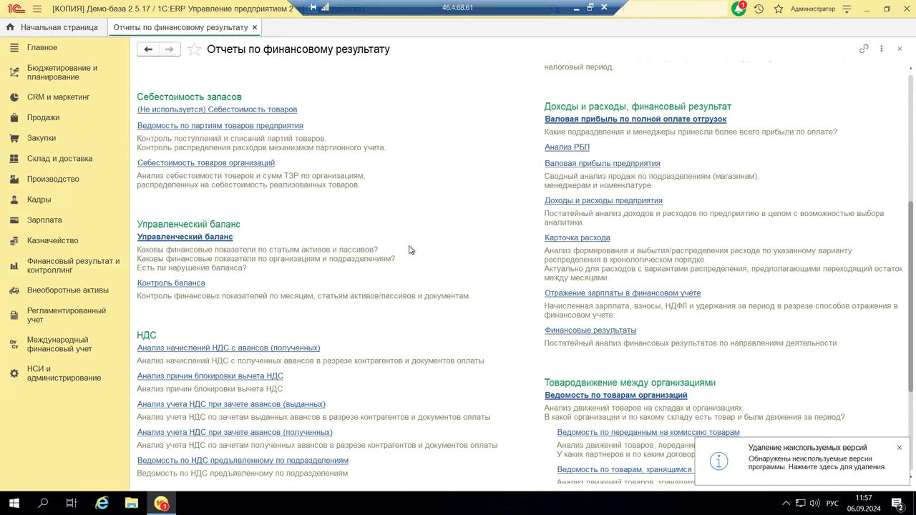
pyautogui.scroll(2, 410, 249)
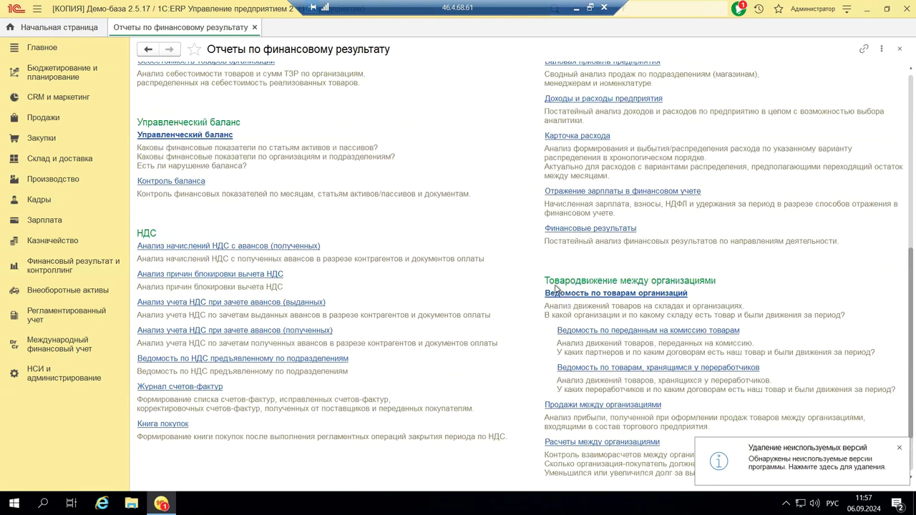
# Step: Open Отчеты по производству and look through the available reports down to the Внутрицеховой учет group
pyautogui.click(50, 179)
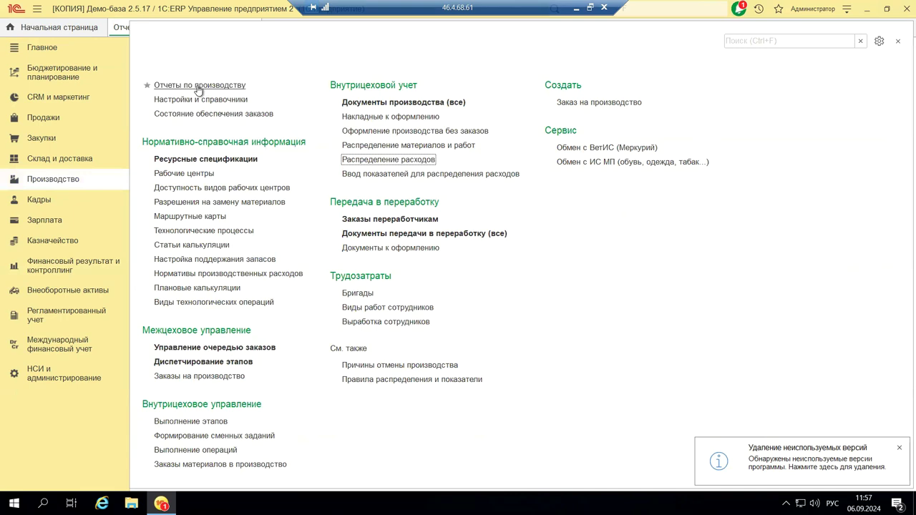
pyautogui.click(198, 87)
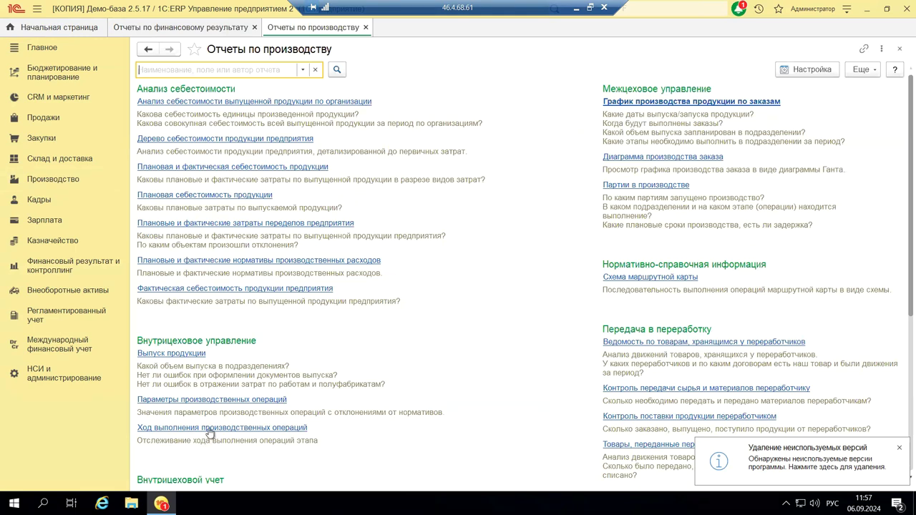
pyautogui.scroll(-2, 369, 324)
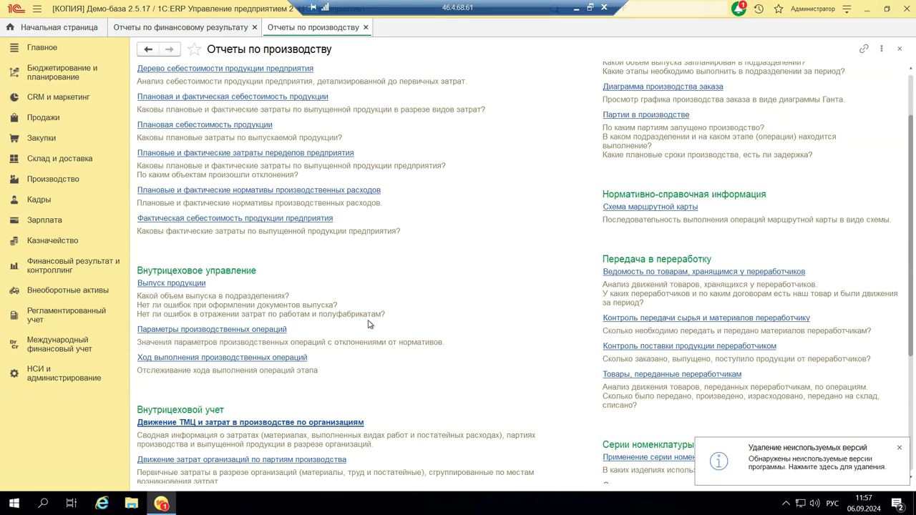
pyautogui.scroll(-4, 368, 324)
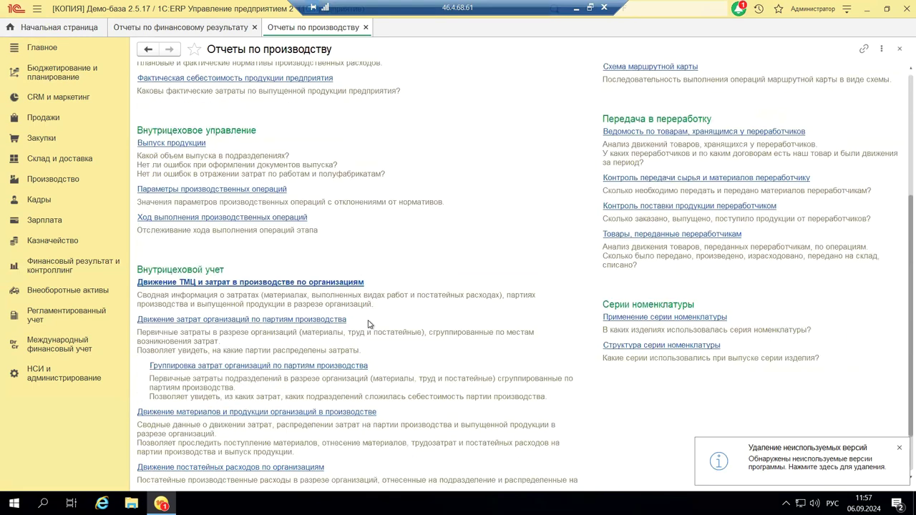
pyautogui.scroll(-2, 369, 324)
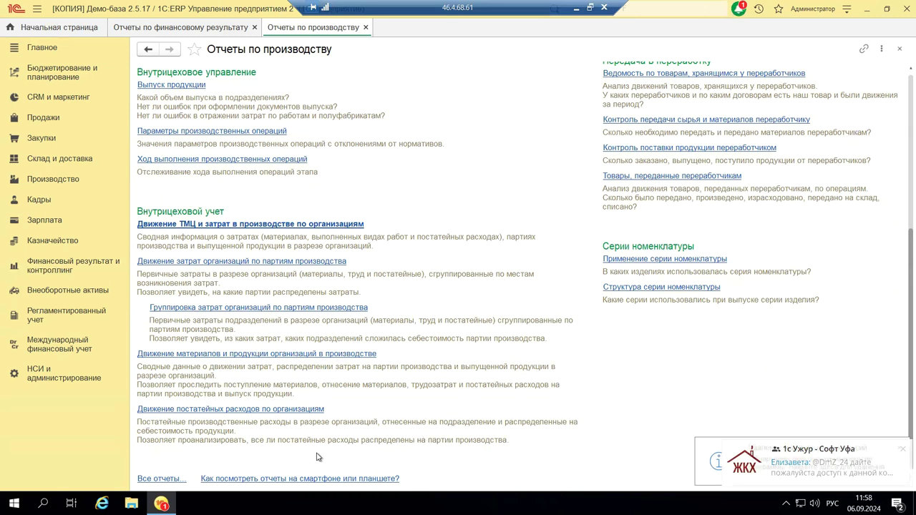
# Step: From the full report list, open the settings of Анализ себестоимости выпущенной продукции по организации in the production group Анализ себестоимости
pyautogui.click(140, 484)
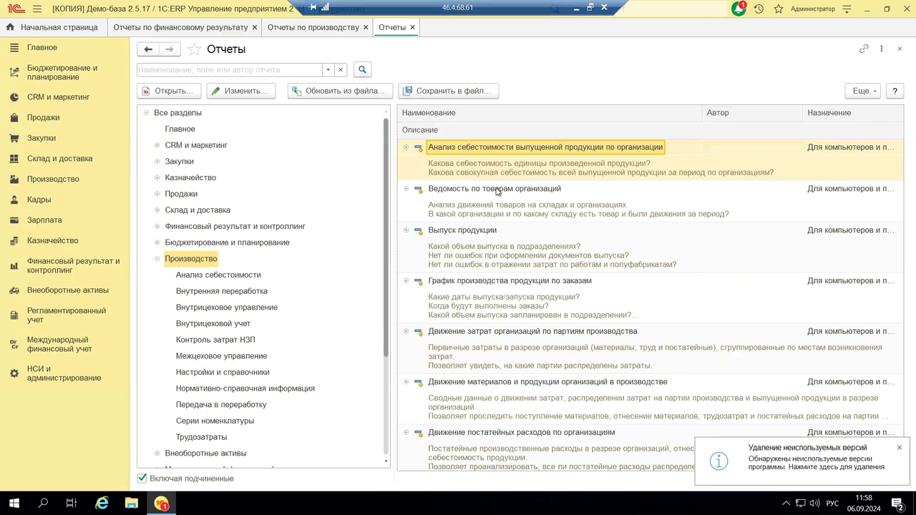
pyautogui.click(209, 278)
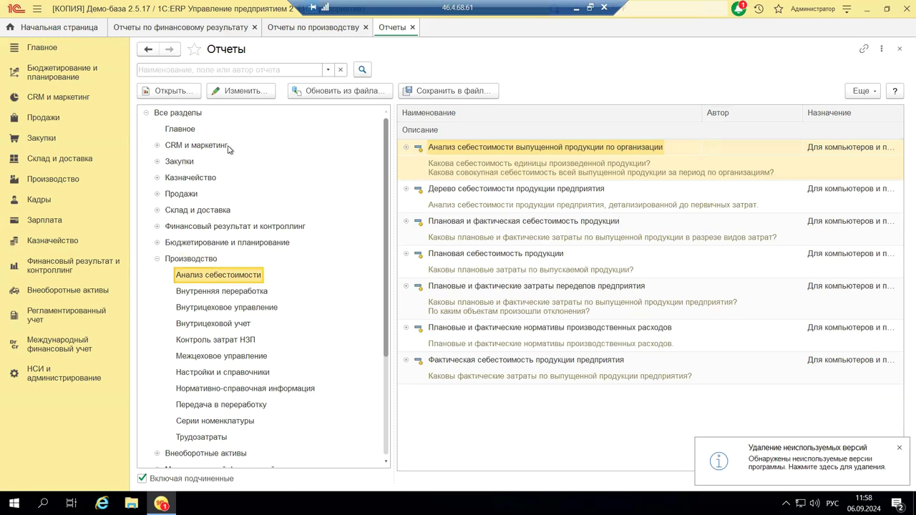
pyautogui.click(232, 94)
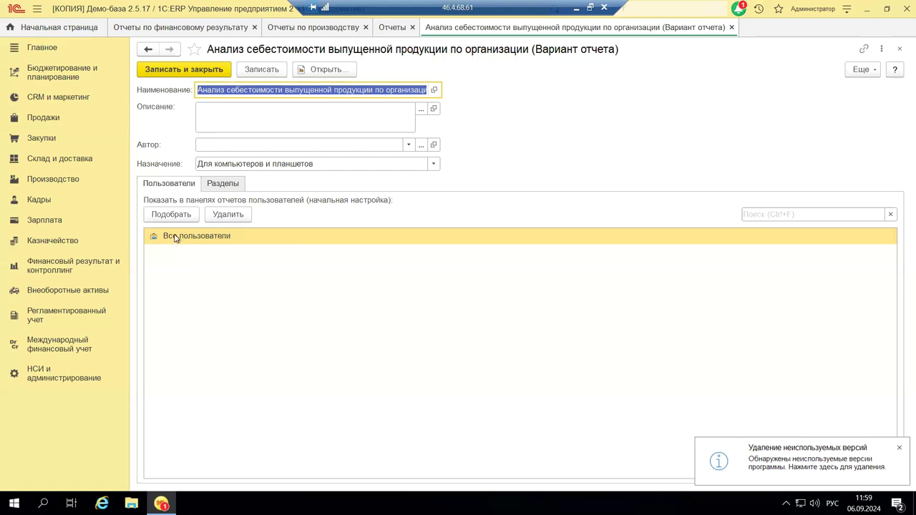
# Step: In the report variant's user selection, replace Все пользователи with one individual employee from that group
pyautogui.click(162, 216)
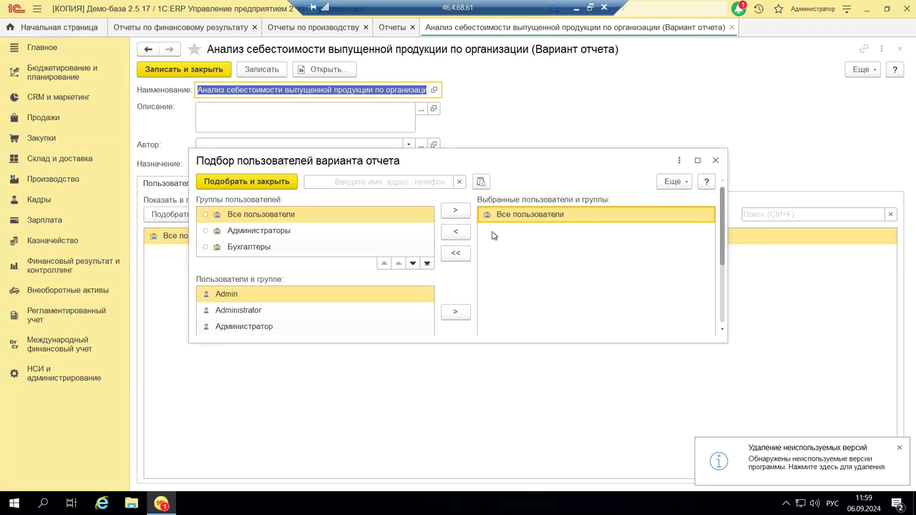
pyautogui.click(449, 233)
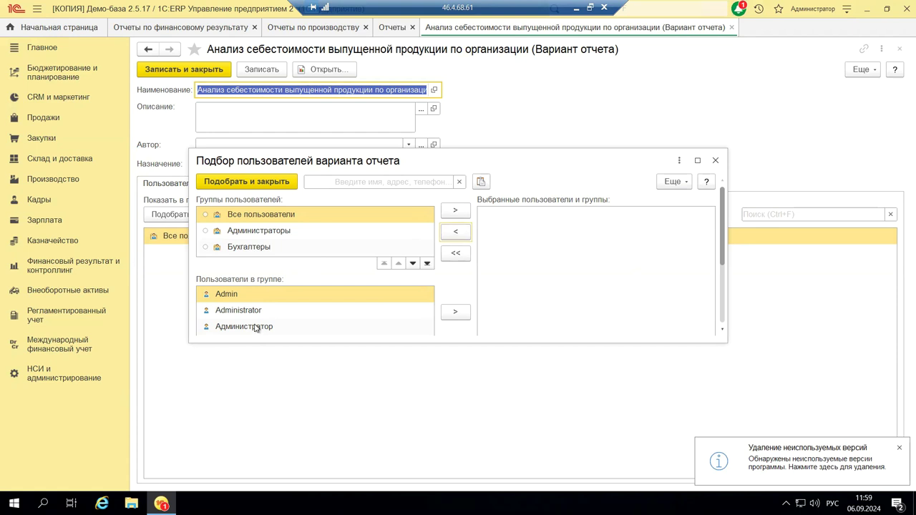
pyautogui.scroll(-1, 256, 328)
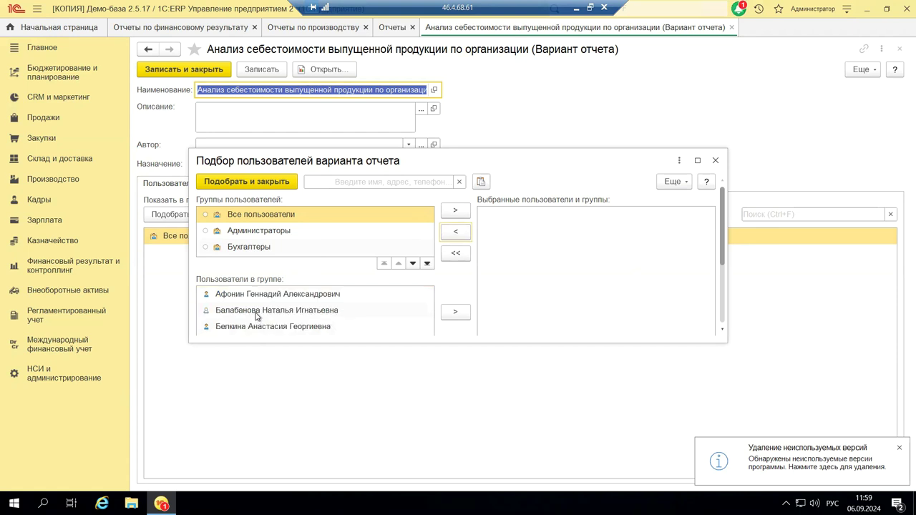
pyautogui.click(257, 312)
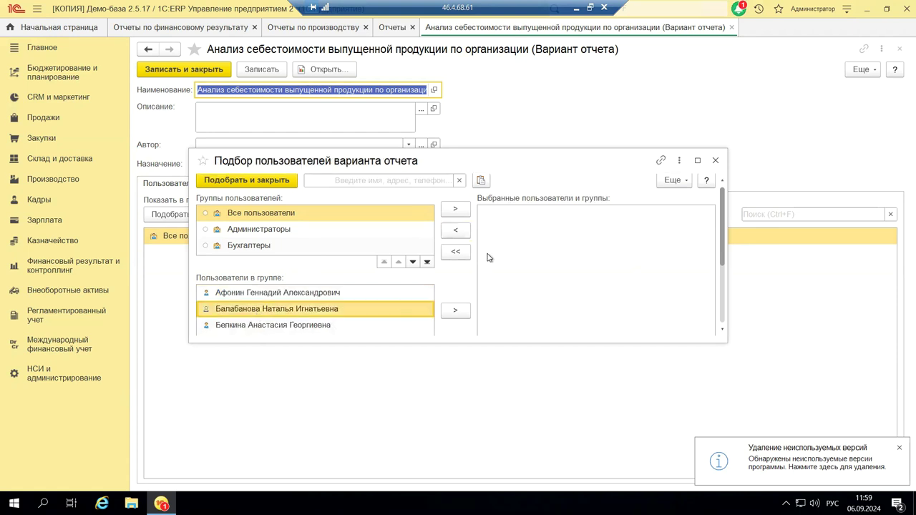
pyautogui.click(456, 212)
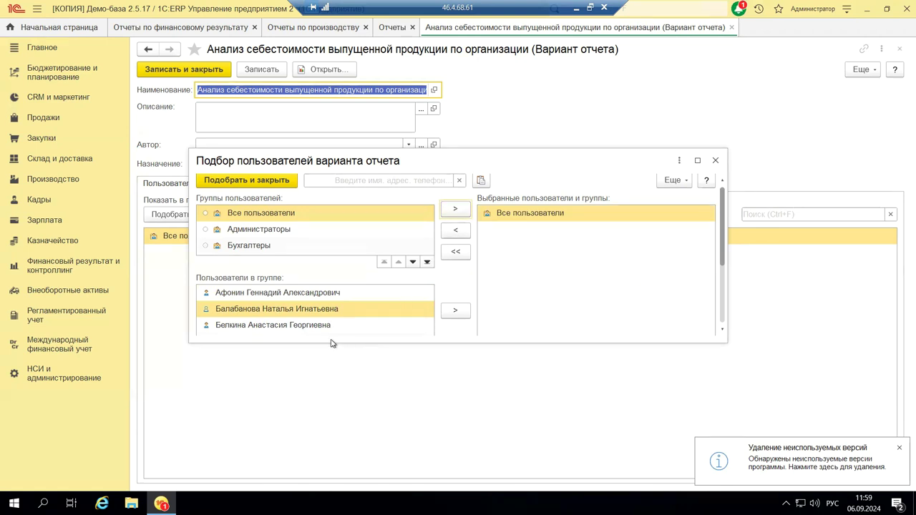
pyautogui.click(298, 329)
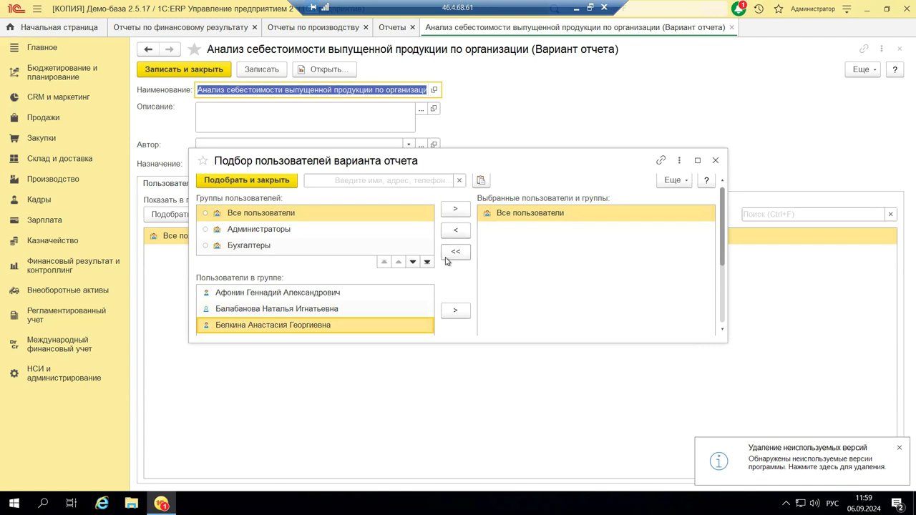
pyautogui.click(456, 311)
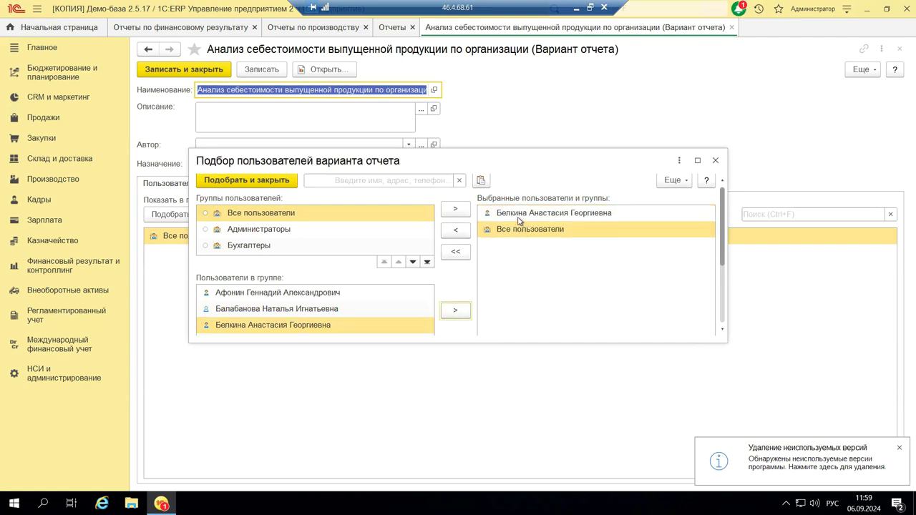
pyautogui.click(455, 230)
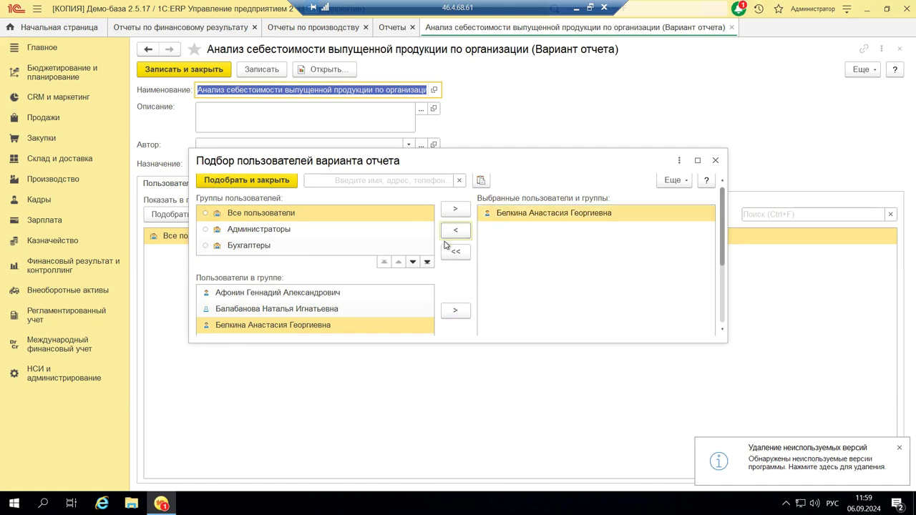
# Step: Browse the user groups, add the third user of the Администраторы group to the selected users, and apply the selection
pyautogui.click(327, 312)
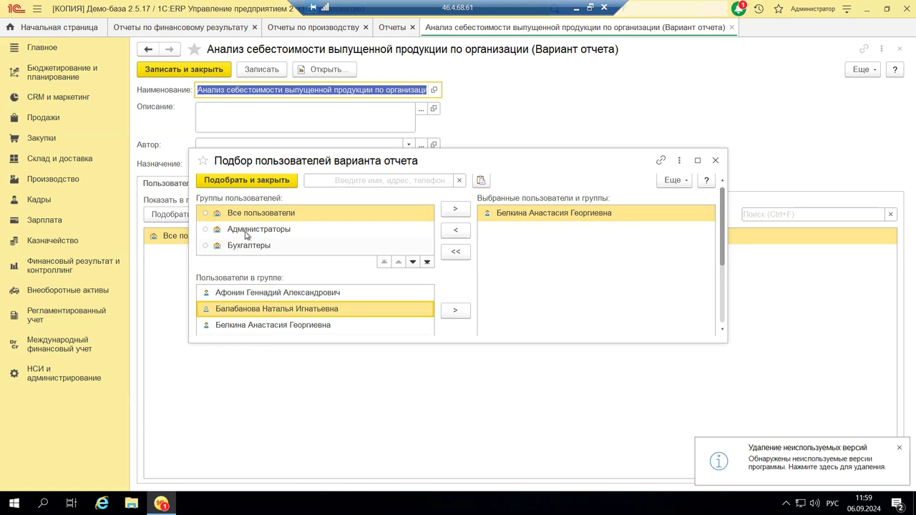
pyautogui.scroll(-3, 245, 237)
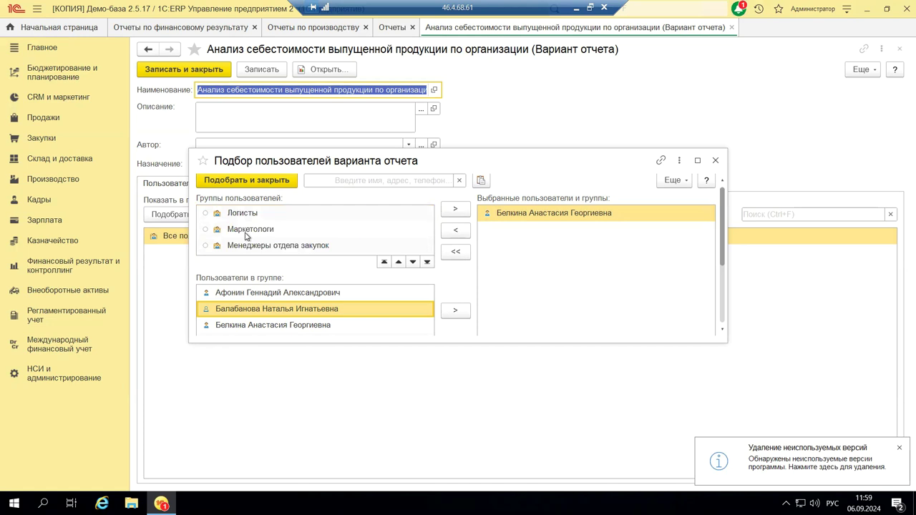
pyautogui.scroll(-3, 245, 236)
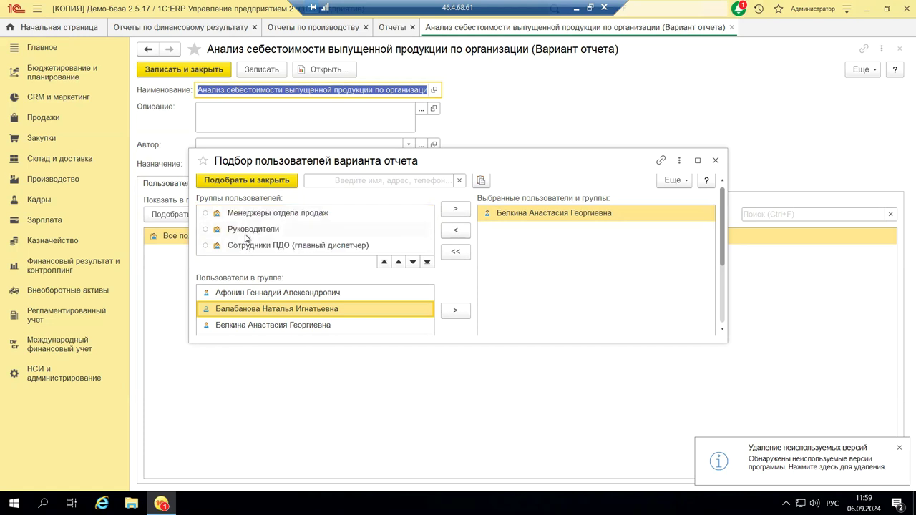
pyautogui.click(247, 231)
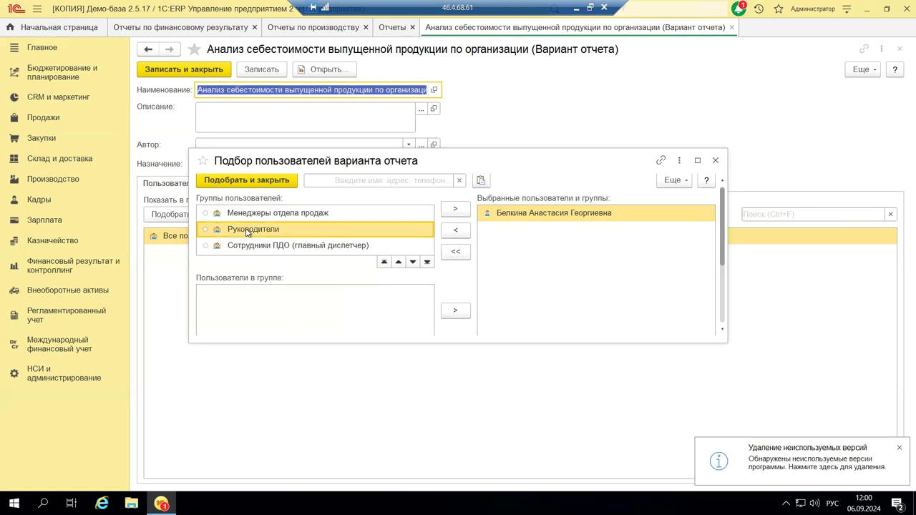
pyautogui.scroll(3, 249, 228)
pyautogui.scroll(3, 248, 227)
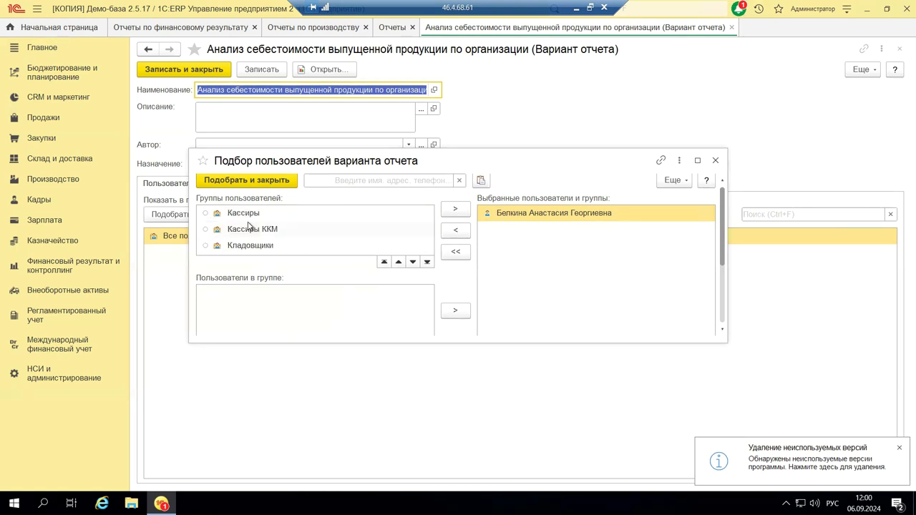
pyautogui.scroll(3, 249, 227)
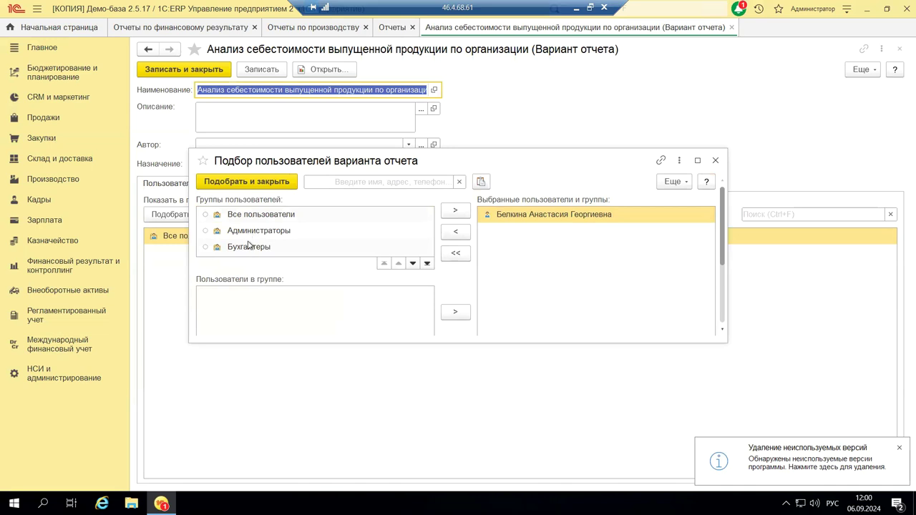
pyautogui.click(249, 230)
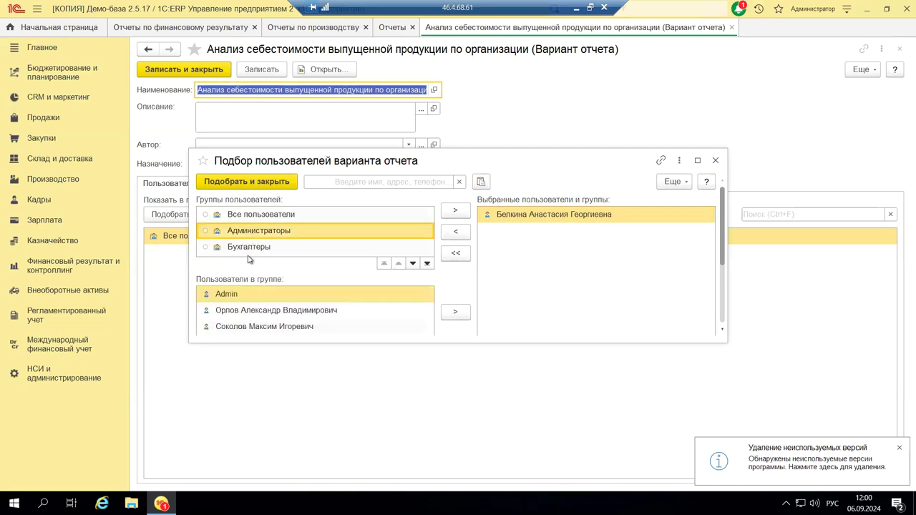
pyautogui.click(258, 327)
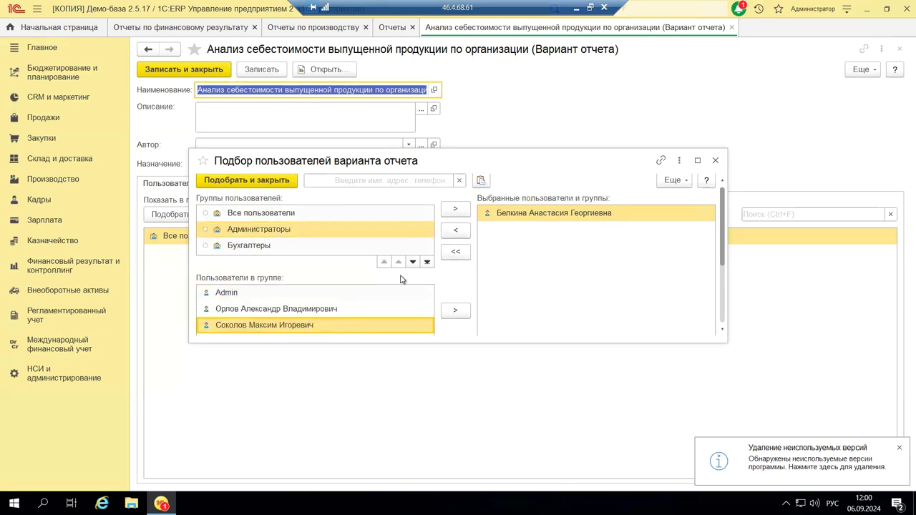
pyautogui.click(453, 315)
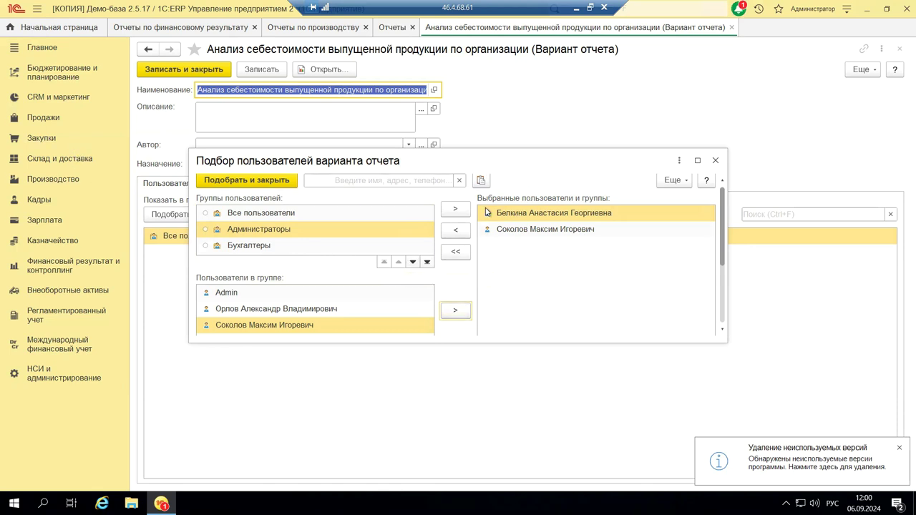
pyautogui.click(253, 183)
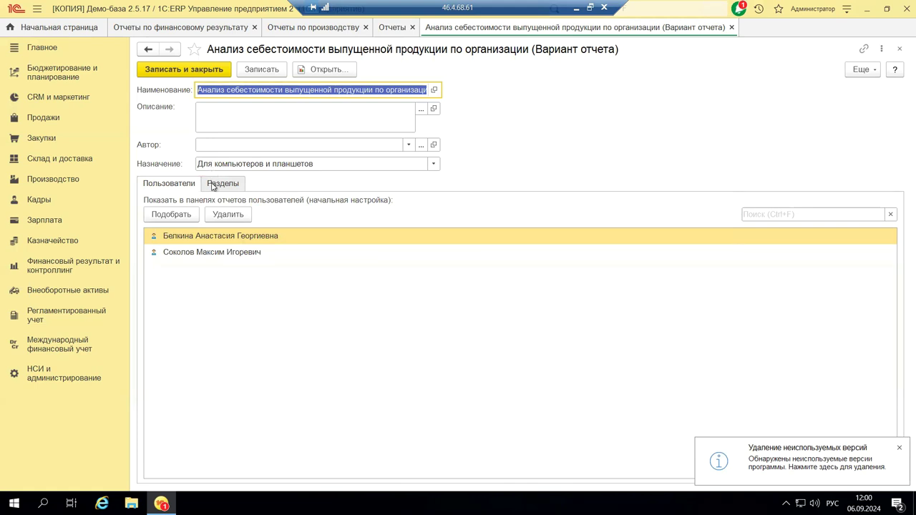
# Step: Review the sections and groups in which the report variant is placed, down to the Производство section
pyautogui.click(208, 185)
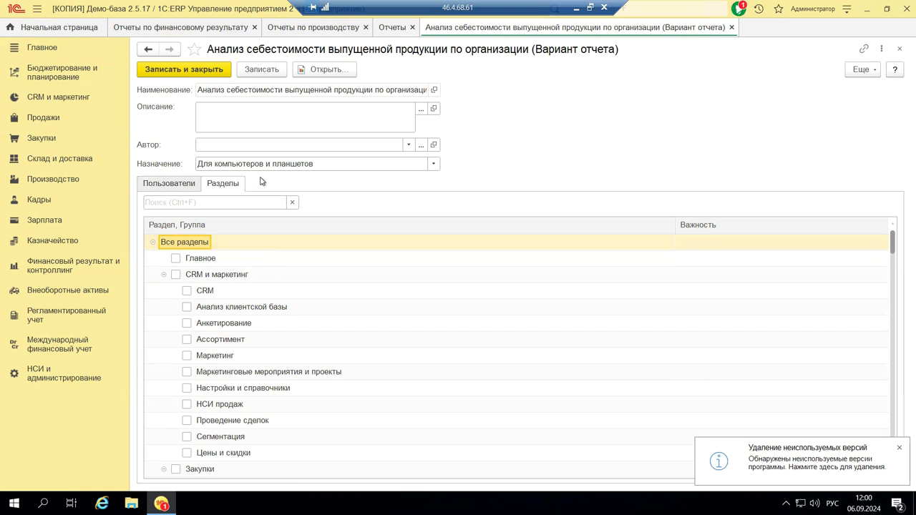
pyautogui.scroll(-4, 255, 302)
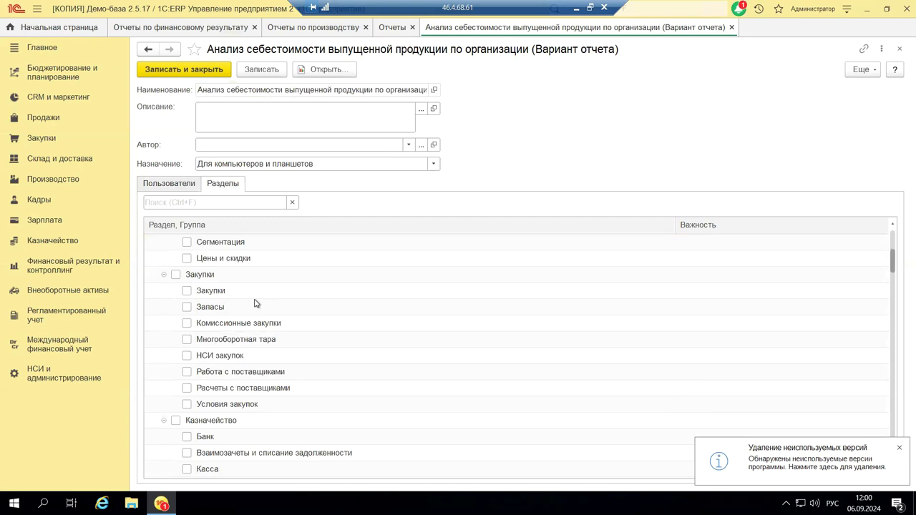
pyautogui.scroll(-14, 255, 303)
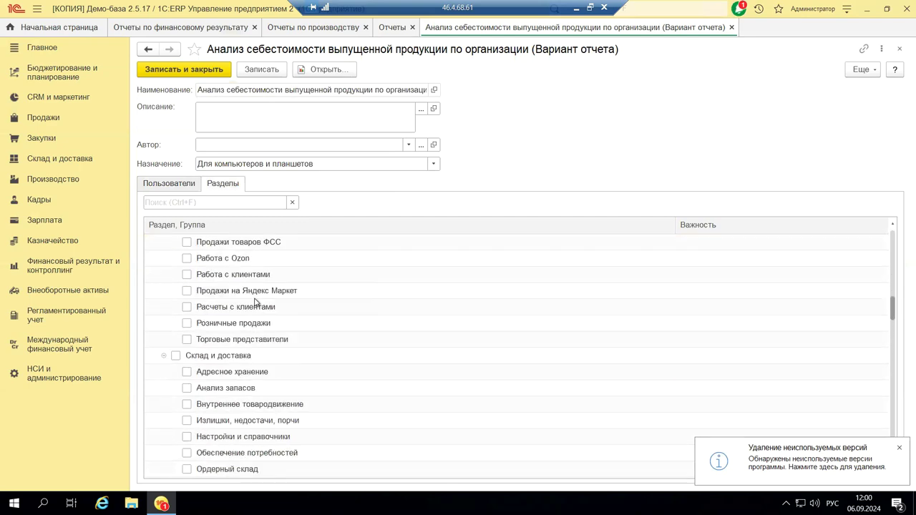
pyautogui.scroll(-8, 256, 303)
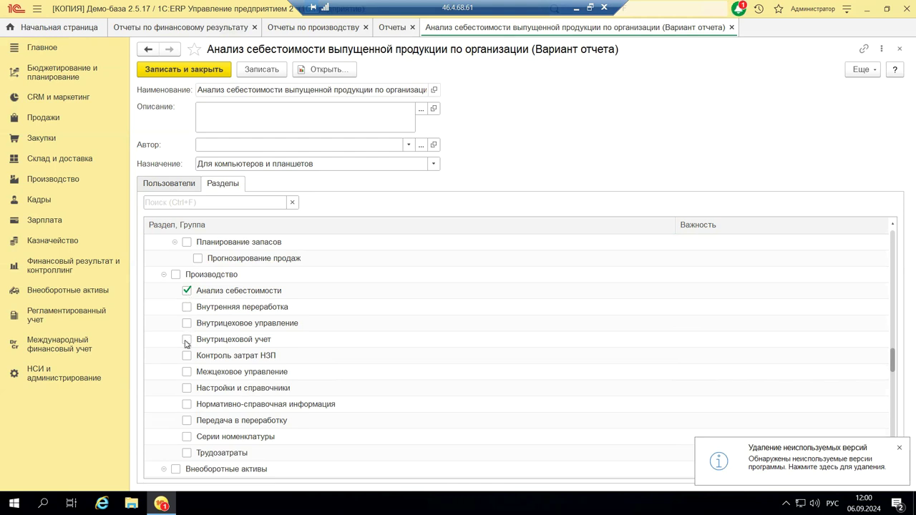
# Step: Review the users selected for the report variant and its section placement, from the Производство groups back up to Все разделы
pyautogui.click(155, 184)
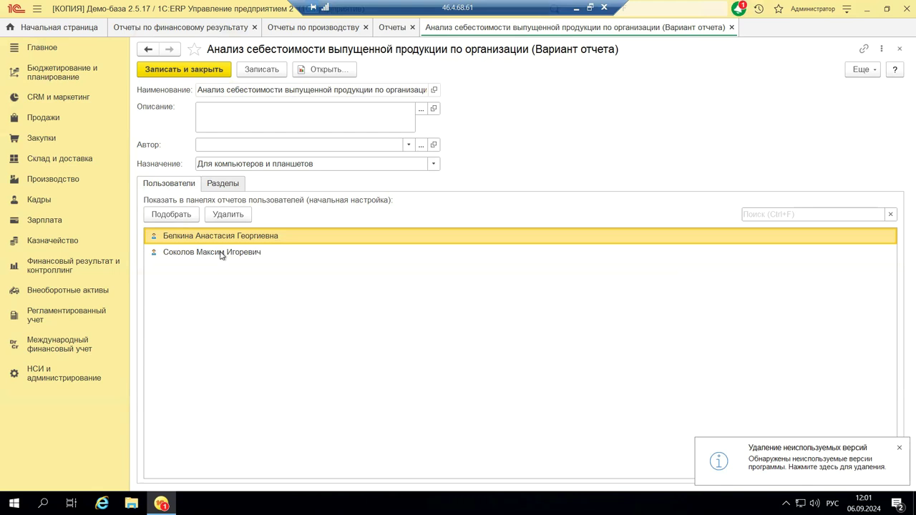
pyautogui.click(209, 188)
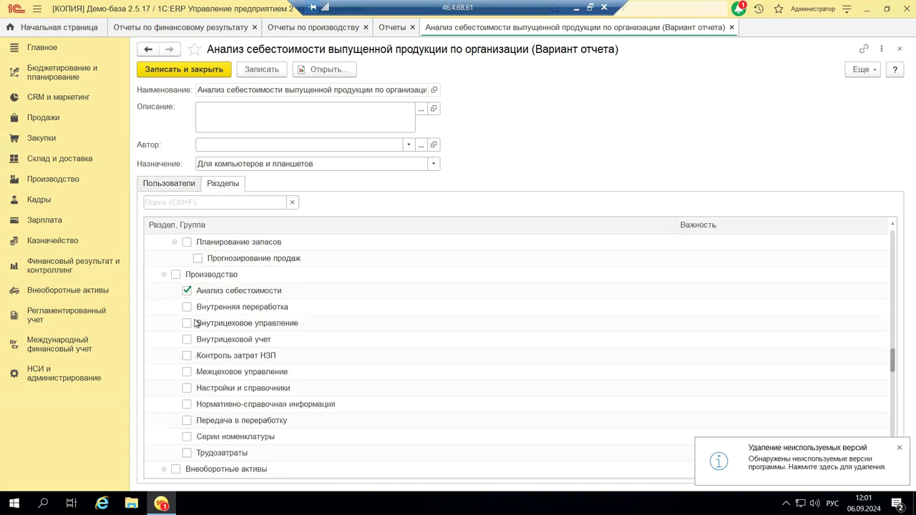
pyautogui.scroll(-5, 203, 372)
pyautogui.scroll(5, 203, 372)
pyautogui.scroll(5, 194, 292)
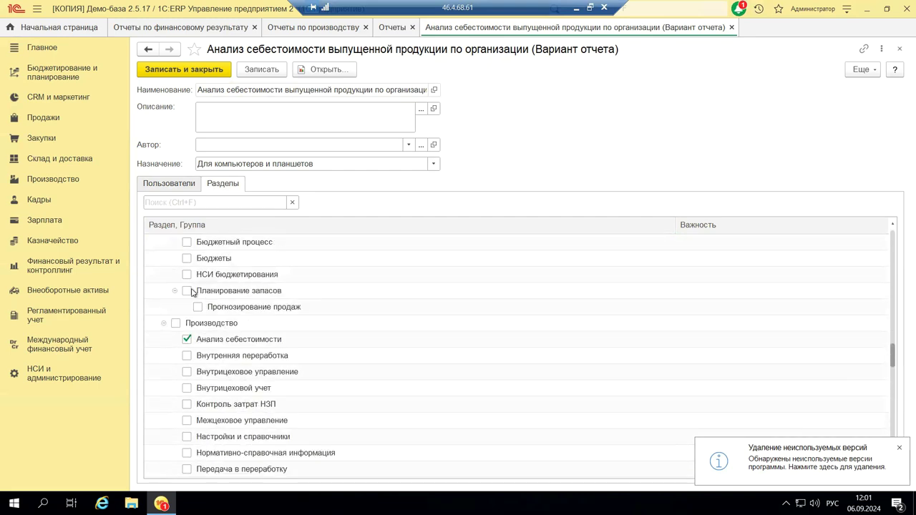
pyautogui.scroll(15, 191, 291)
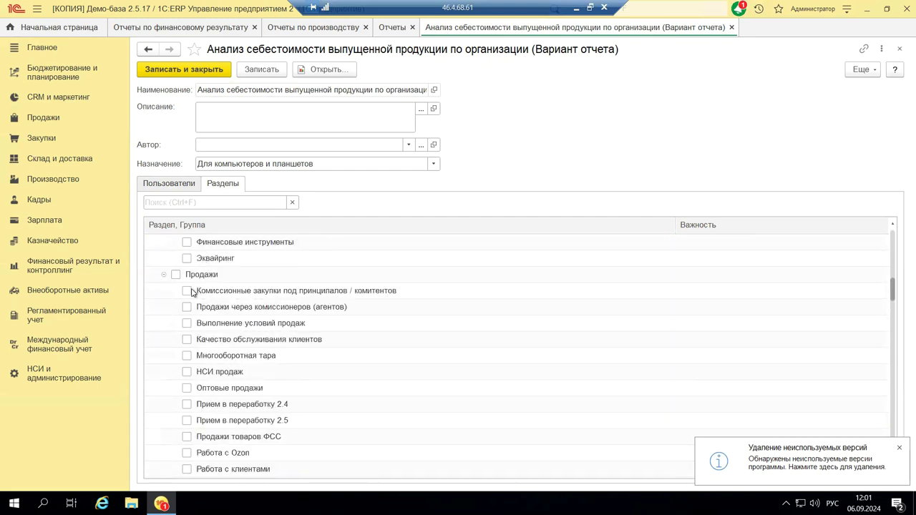
pyautogui.scroll(5, 191, 292)
pyautogui.scroll(3, 192, 291)
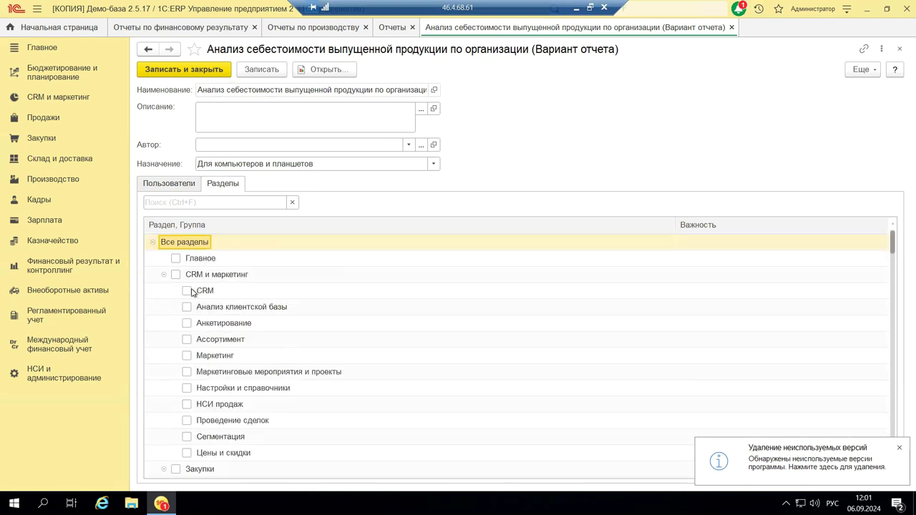
# Step: Close the report variant, the full report list, and the production and financial result report panels to return to the home page
pyautogui.click(900, 50)
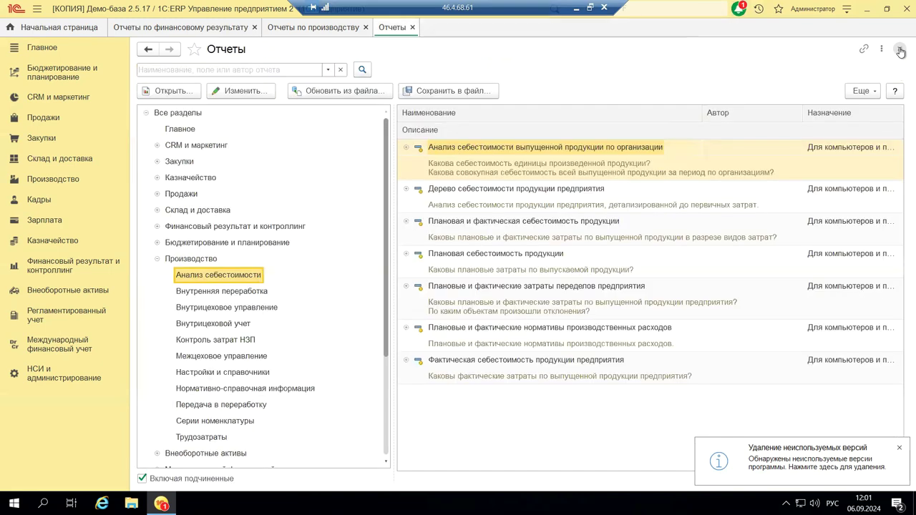
pyautogui.click(899, 50)
pyautogui.click(900, 50)
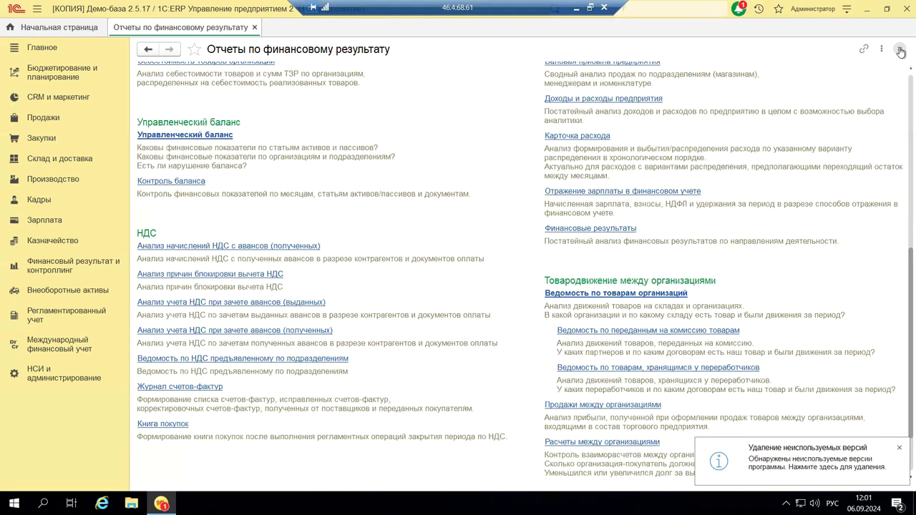
pyautogui.click(900, 50)
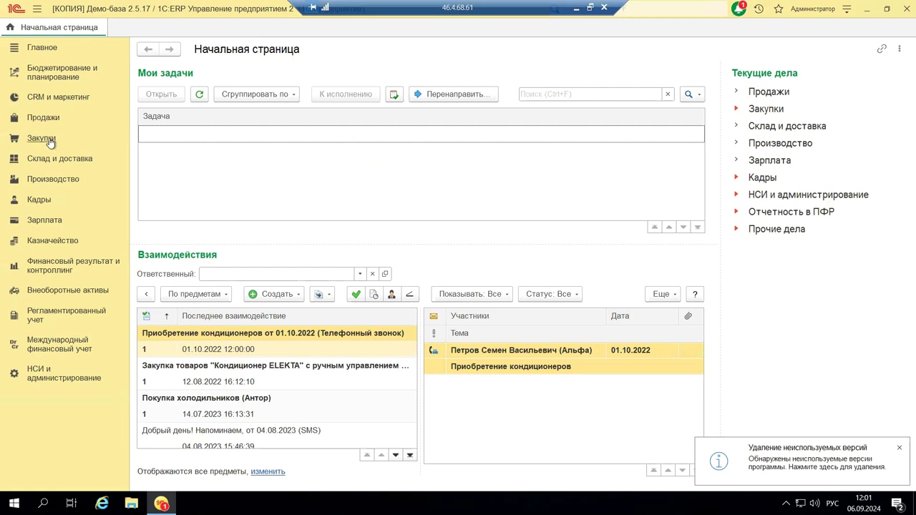
# Step: From the standard accounting reports in Регламентированный учет, open Оборотно-сальдовая ведомость and generate it for the preset period and organization
pyautogui.click(49, 182)
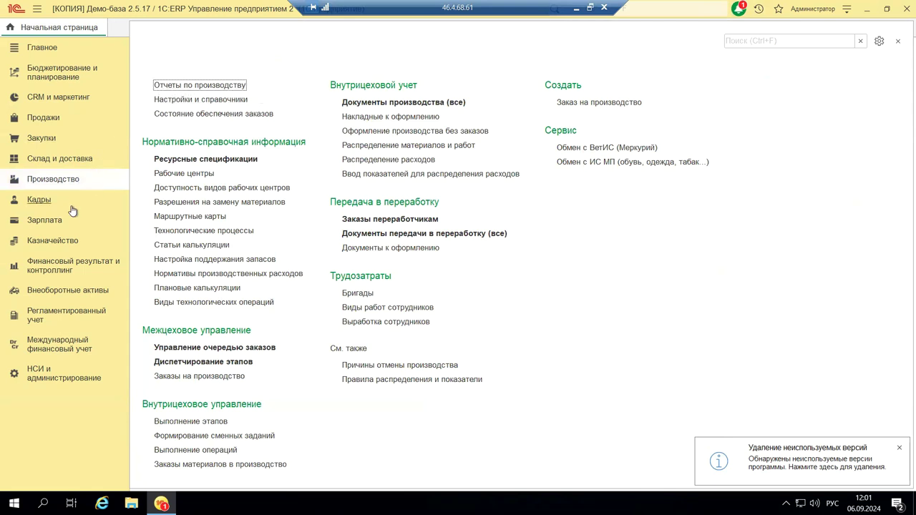
pyautogui.click(78, 317)
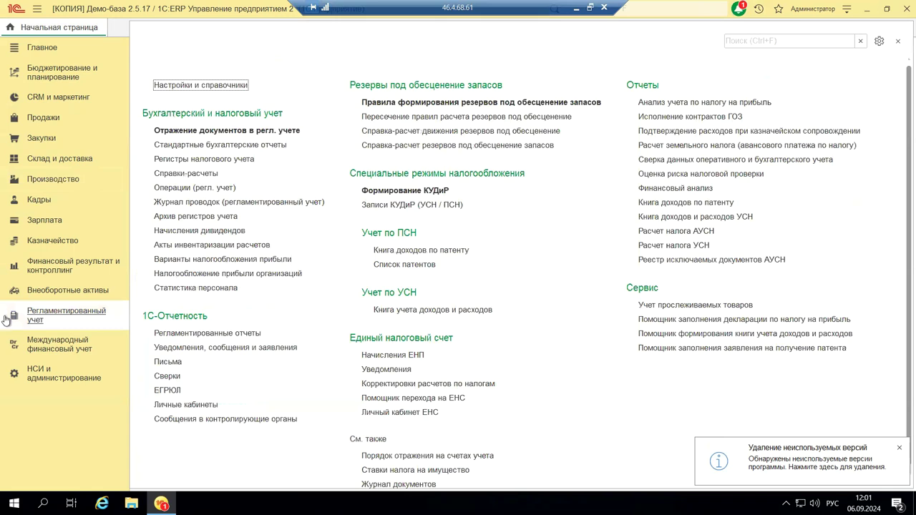
pyautogui.click(232, 147)
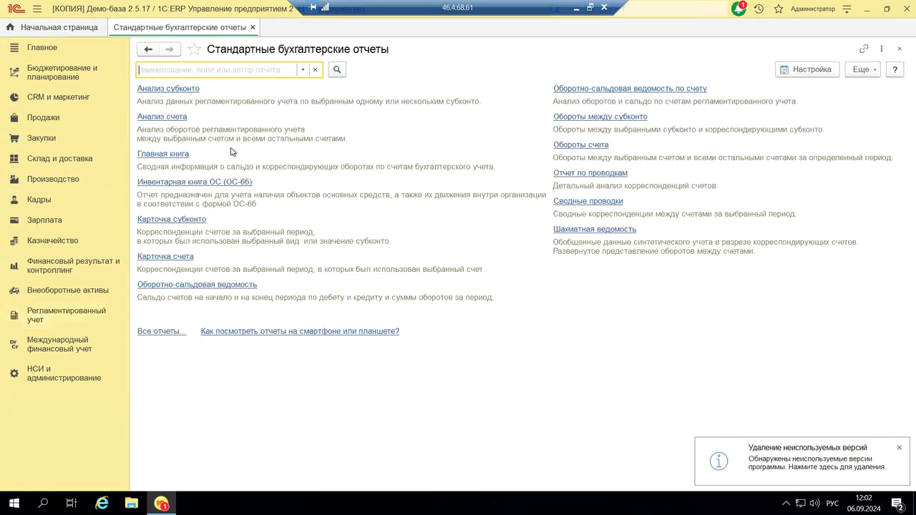
pyautogui.click(191, 284)
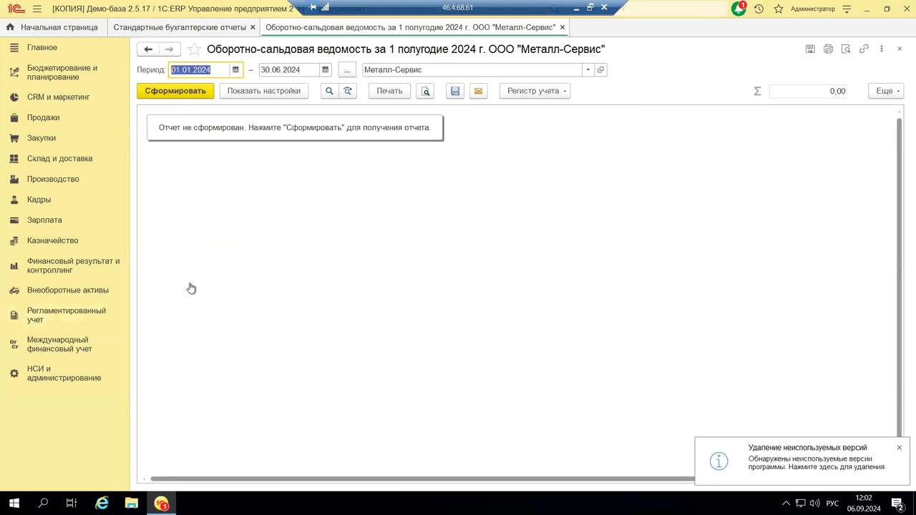
pyautogui.click(182, 98)
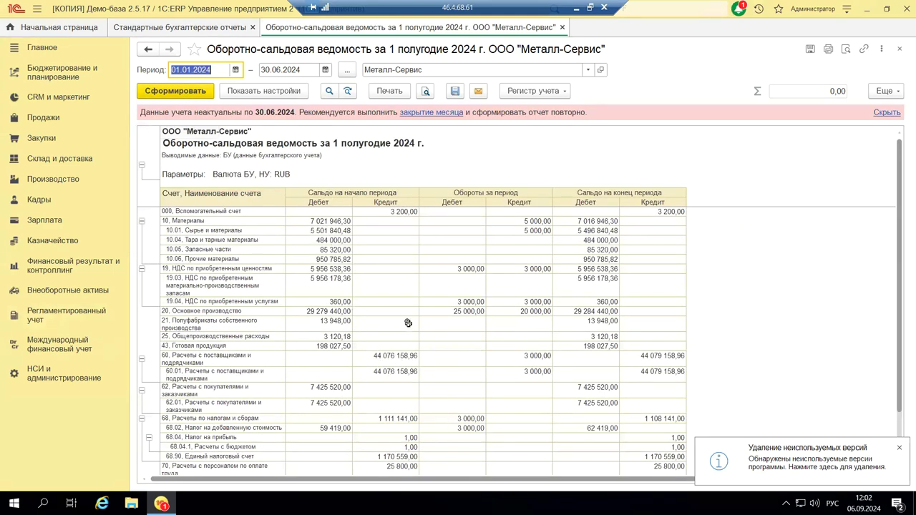
# Step: Examine the account rows of the generated Оборотно-сальдовая ведомость and review its grouping, filter and indicator settings
pyautogui.scroll(-5, 400, 361)
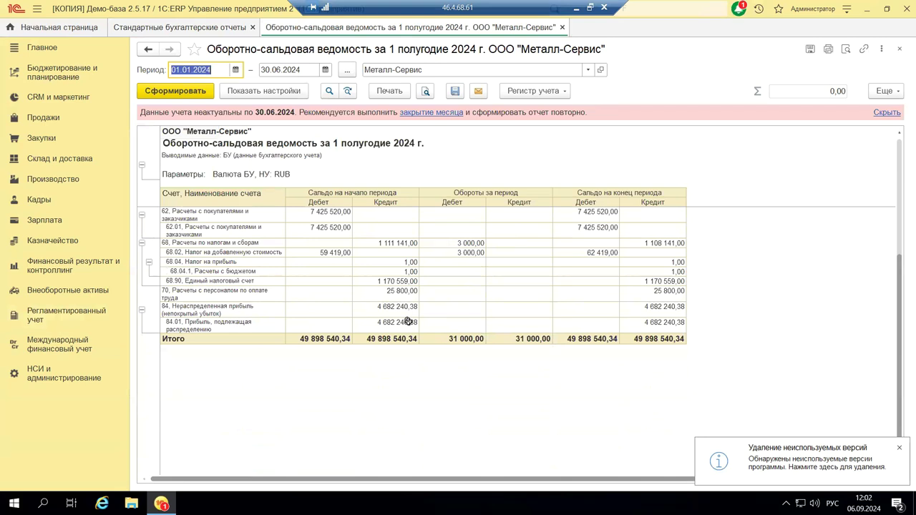
pyautogui.scroll(1, 227, 307)
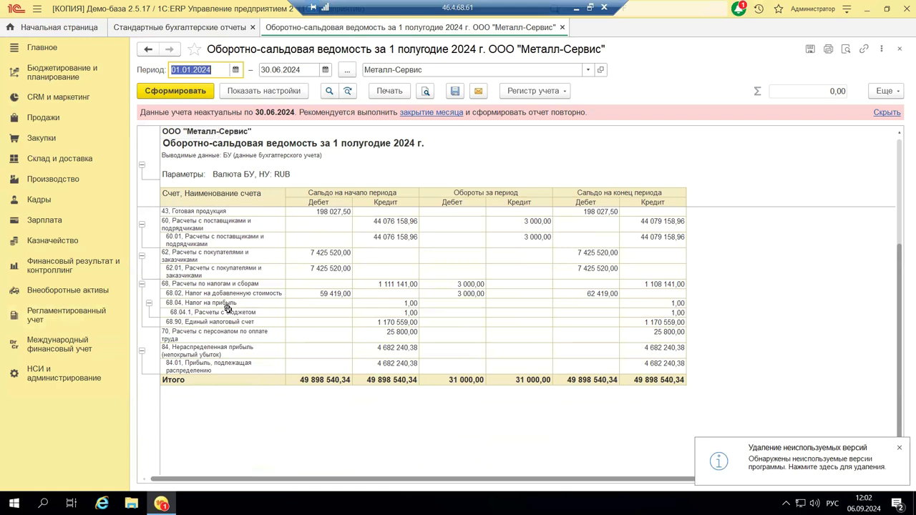
pyautogui.scroll(1, 228, 206)
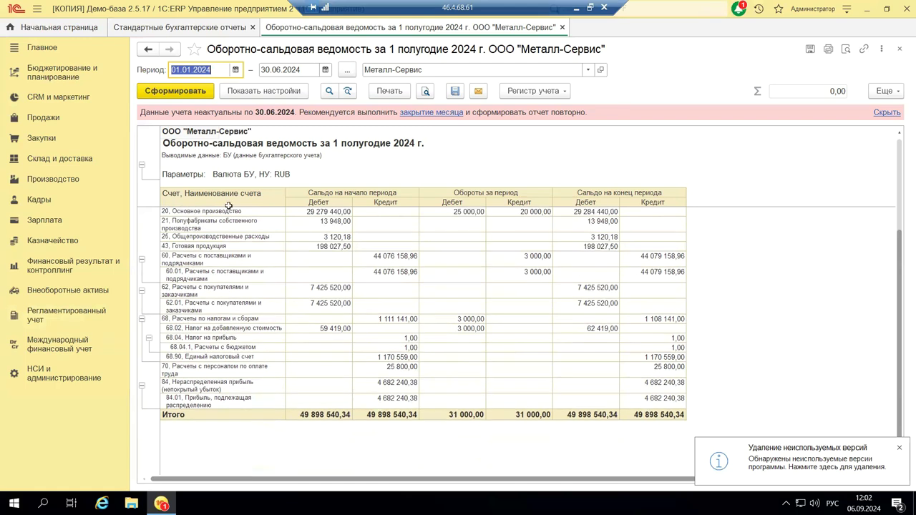
pyautogui.scroll(1, 228, 206)
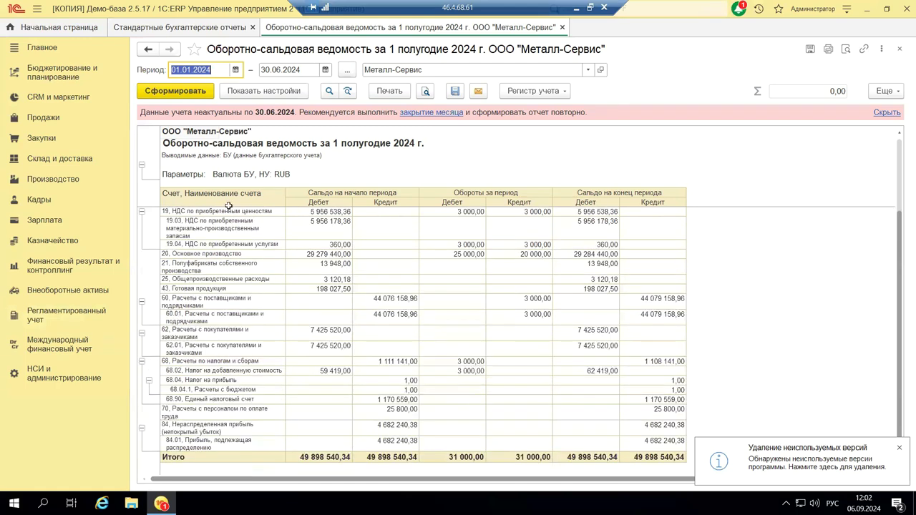
pyautogui.click(247, 91)
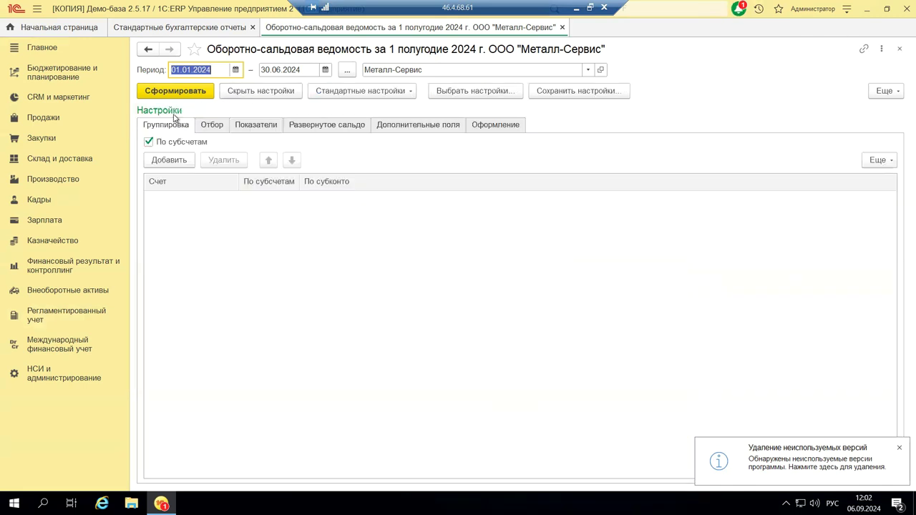
pyautogui.click(205, 129)
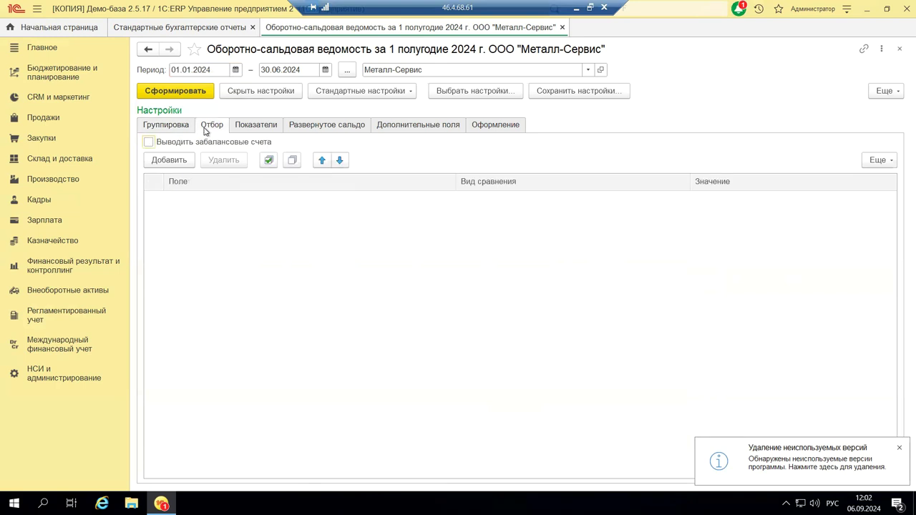
pyautogui.click(244, 128)
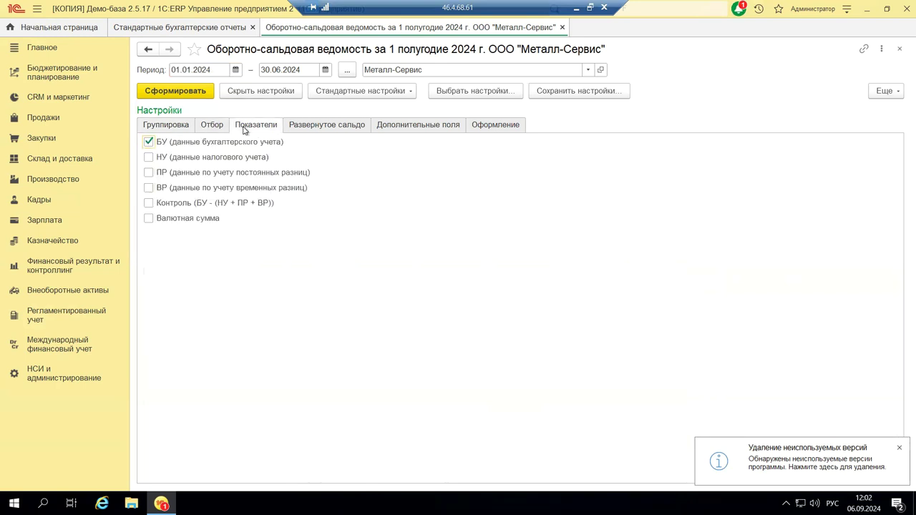